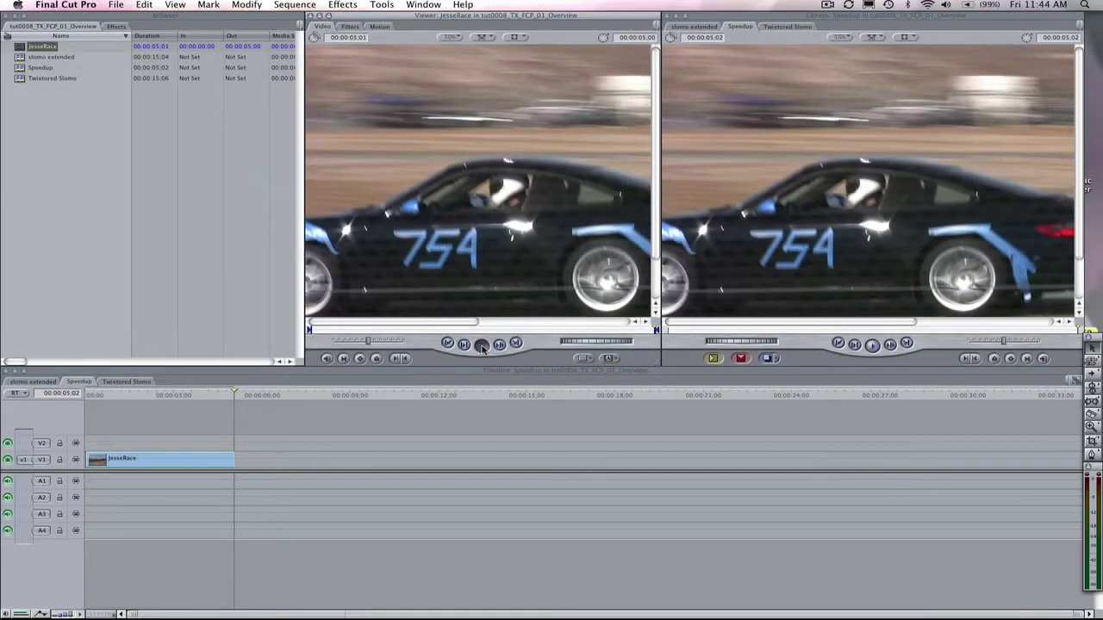
Preview the JesseRace source clip in the Viewer, replaying and scrubbing through it.
left_click(481, 345)
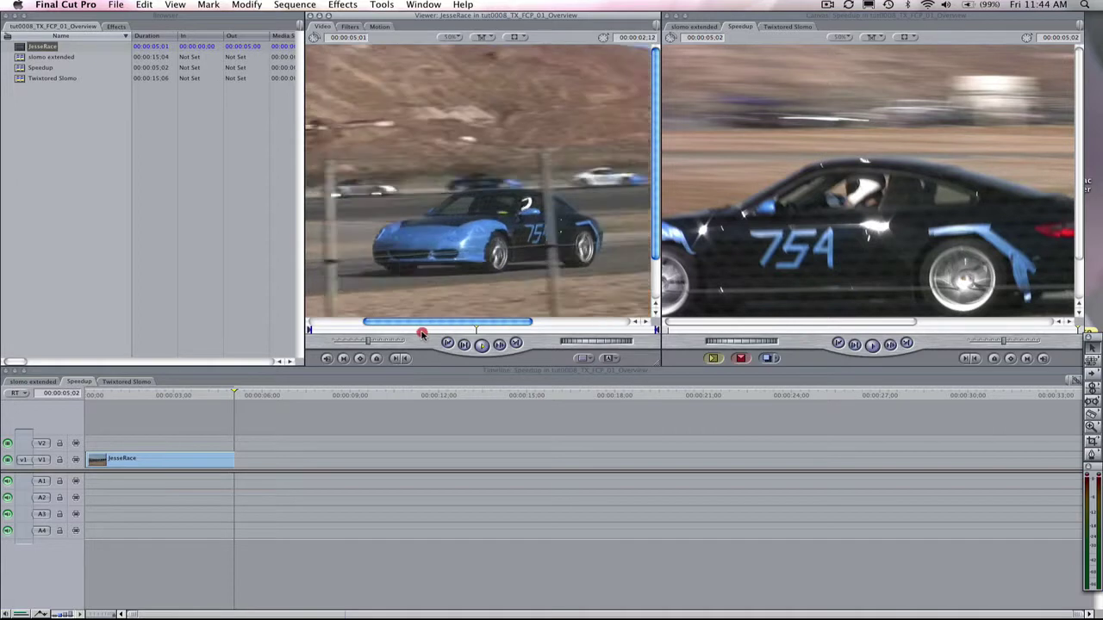
left_click(482, 344)
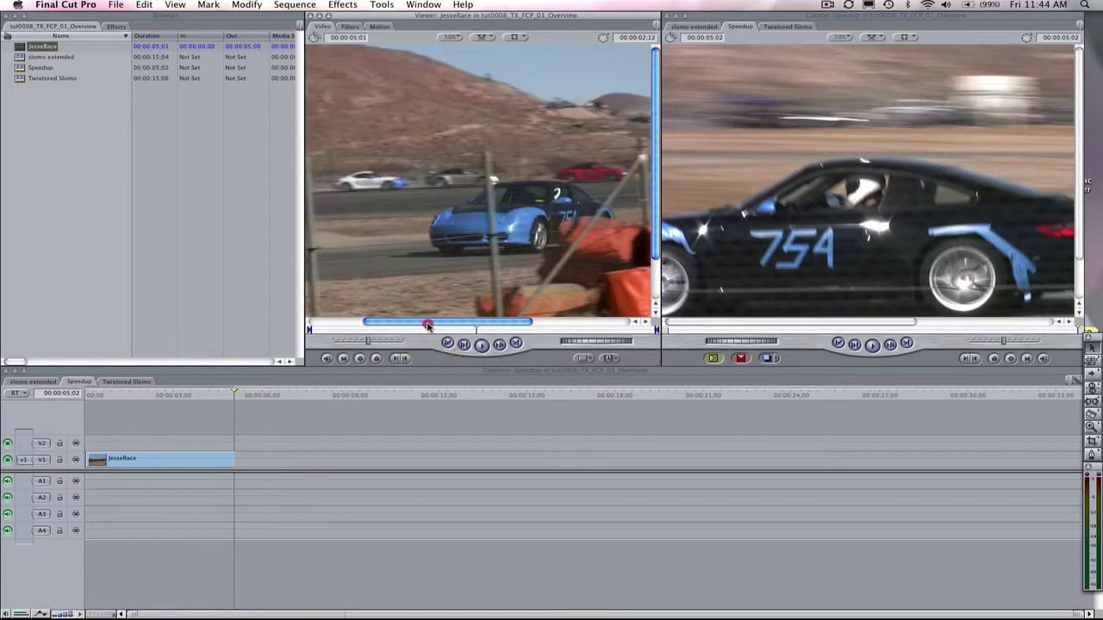
mouse_move(492, 332)
left_mouse_down()
mouse_move(517, 330)
mouse_move(476, 326)
left_mouse_up()
left_click(481, 344)
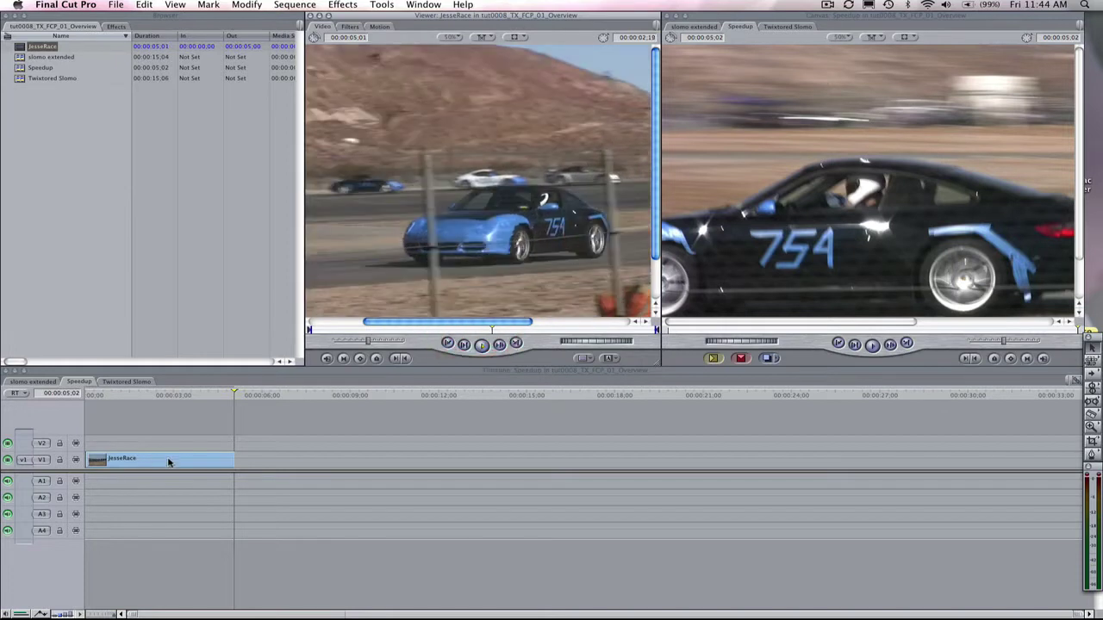
Delete the clip from the Speedup sequence and reload JesseRace, scrubbing to the car's 754 side.
left_click(167, 458)
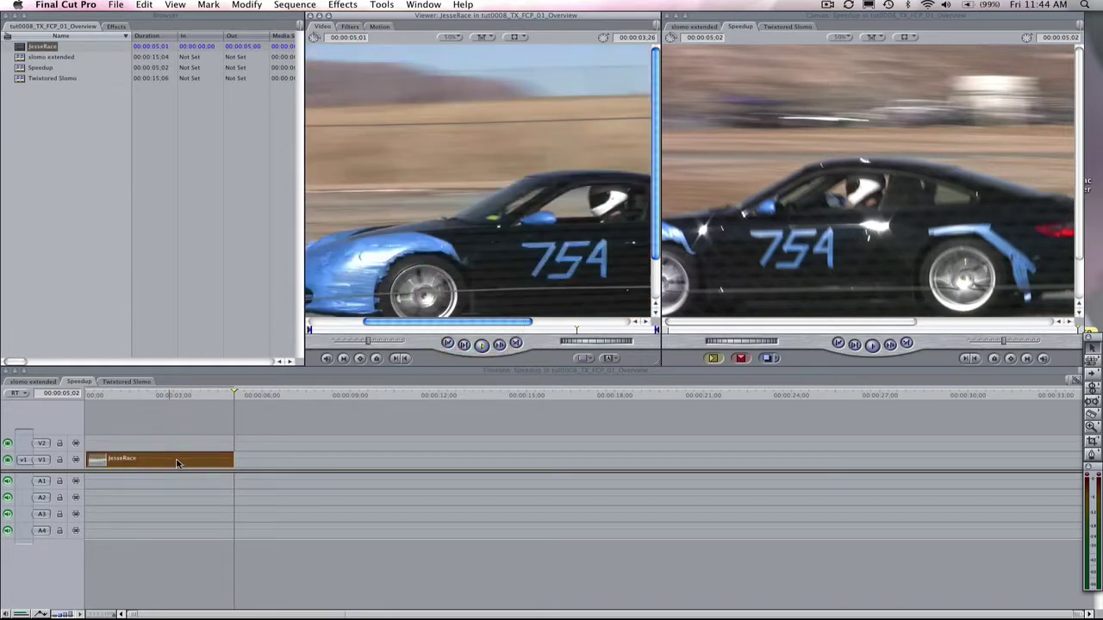
key("Delete")
double_click(19, 48)
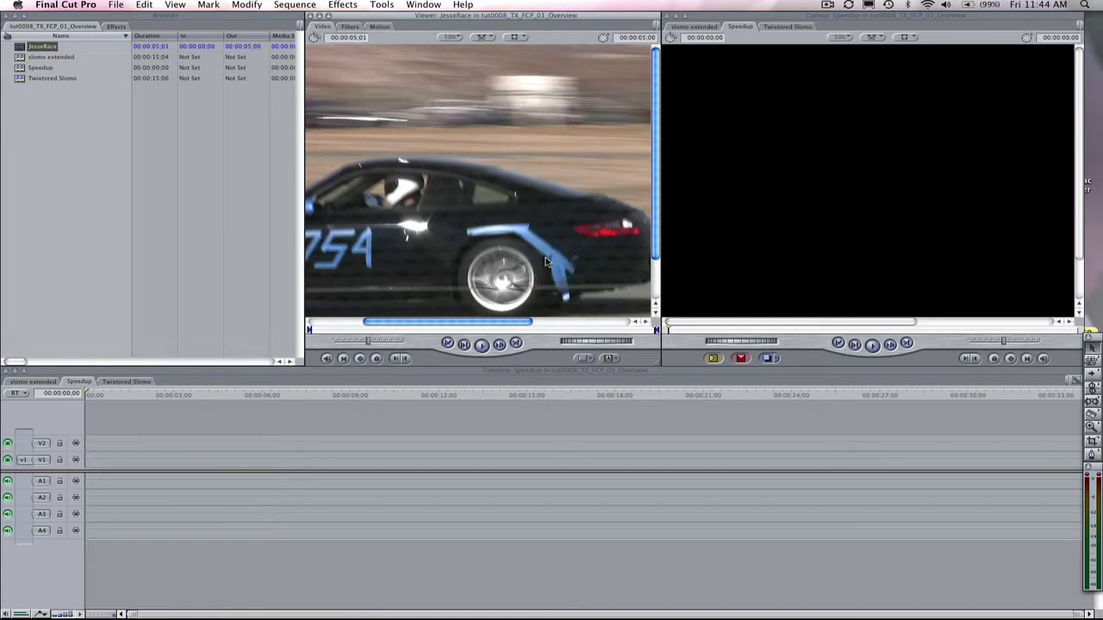
left_click(535, 321)
left_click_drag(535, 321, 401, 319)
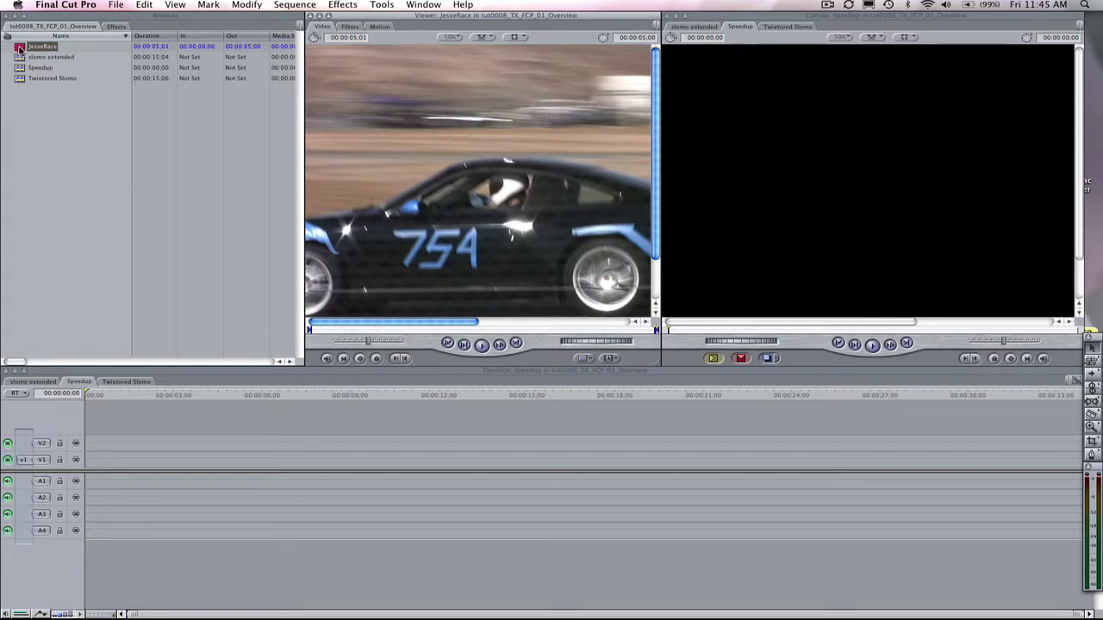
Place JesseRace on V1, select it, and set the playhead to about 3 seconds.
left_click_drag(19, 47, 93, 460)
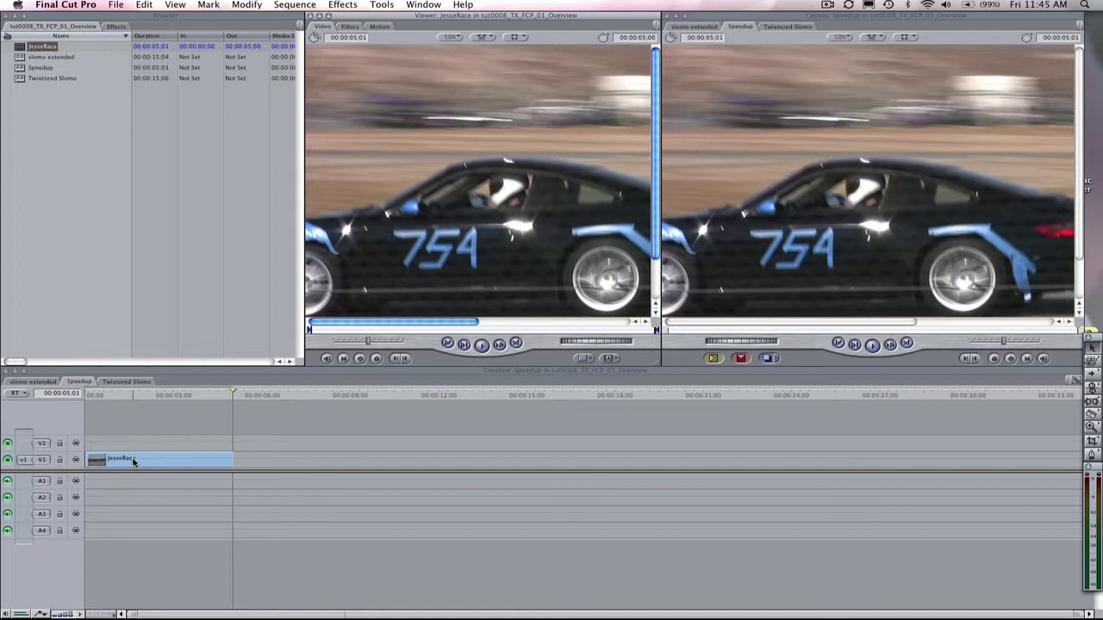
left_click(140, 460)
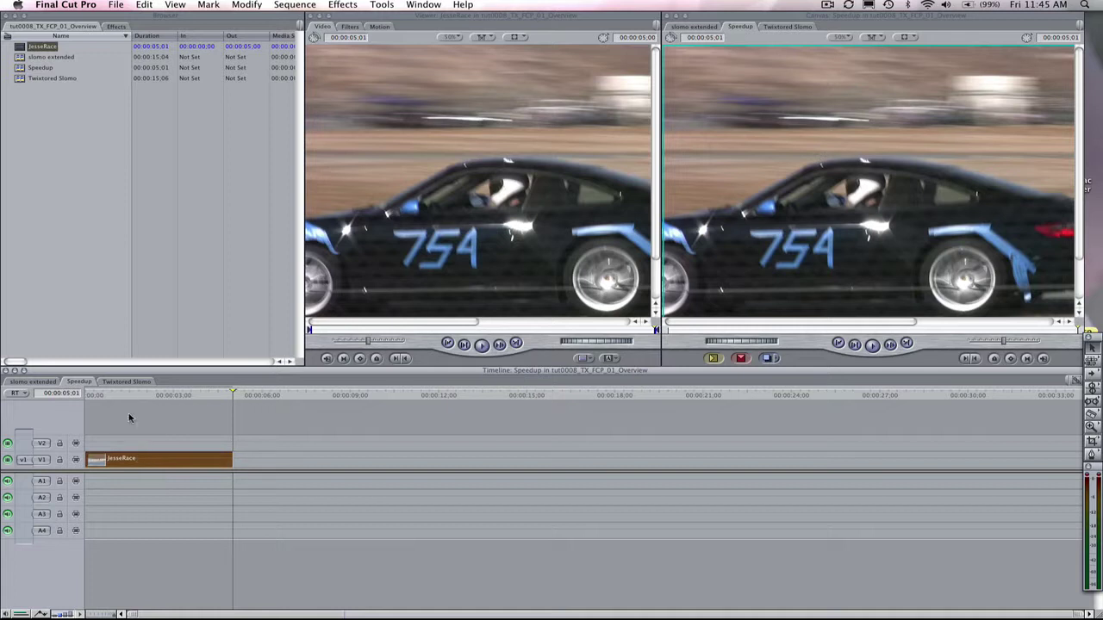
left_click_drag(232, 395, 160, 408)
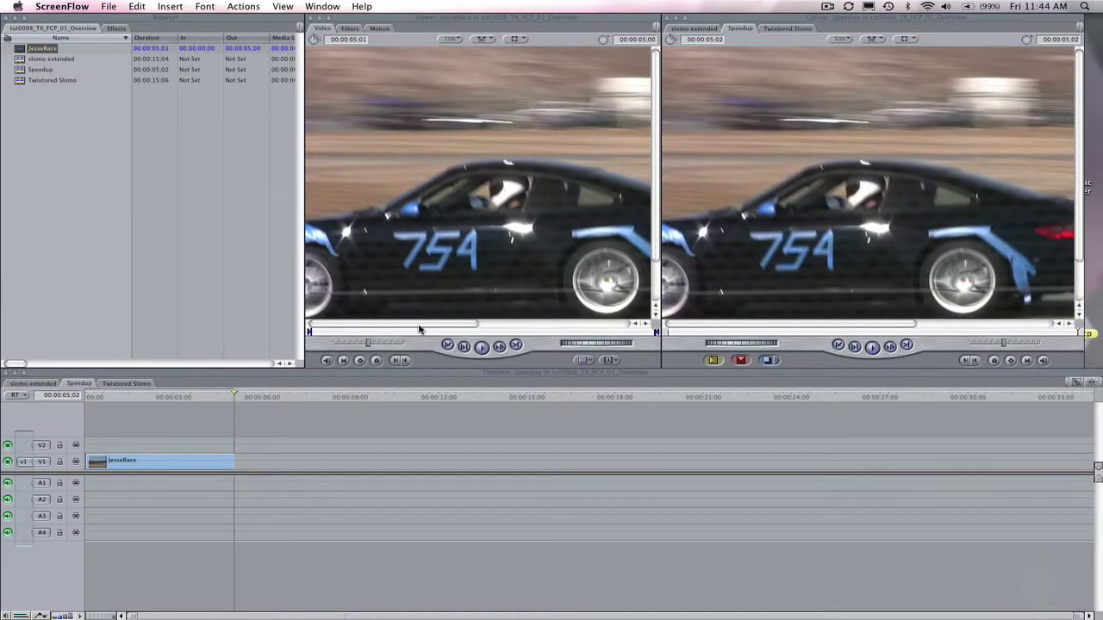
Apply Video Filters > RE:Vision Plug-ins > Twixtor 4.5 FxPlug to the selected JesseRace clip.
left_click(482, 348)
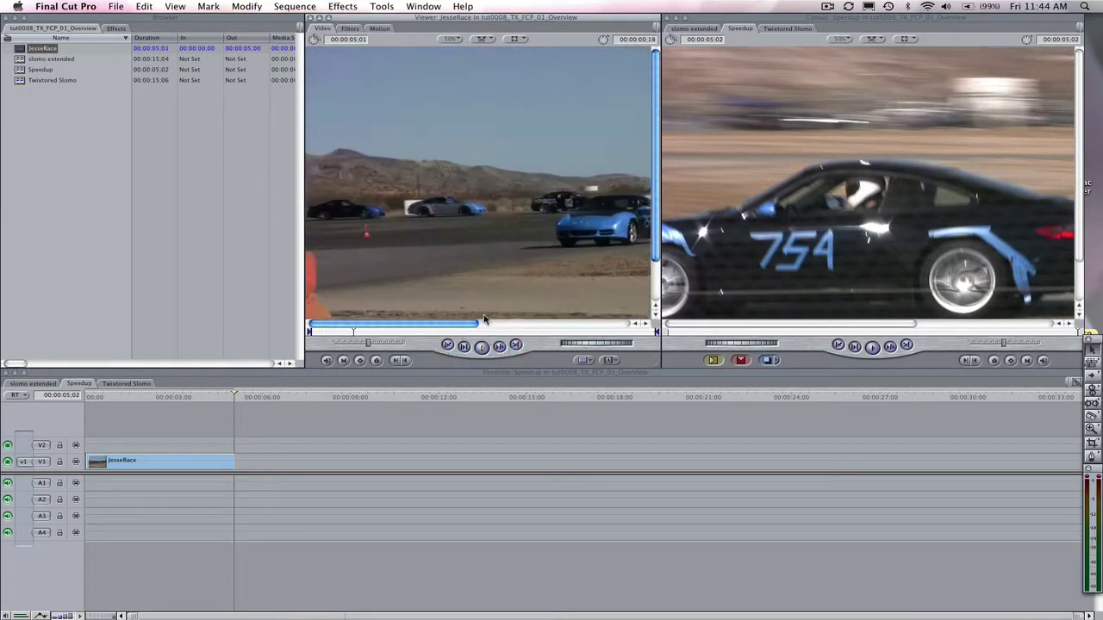
left_click(482, 347)
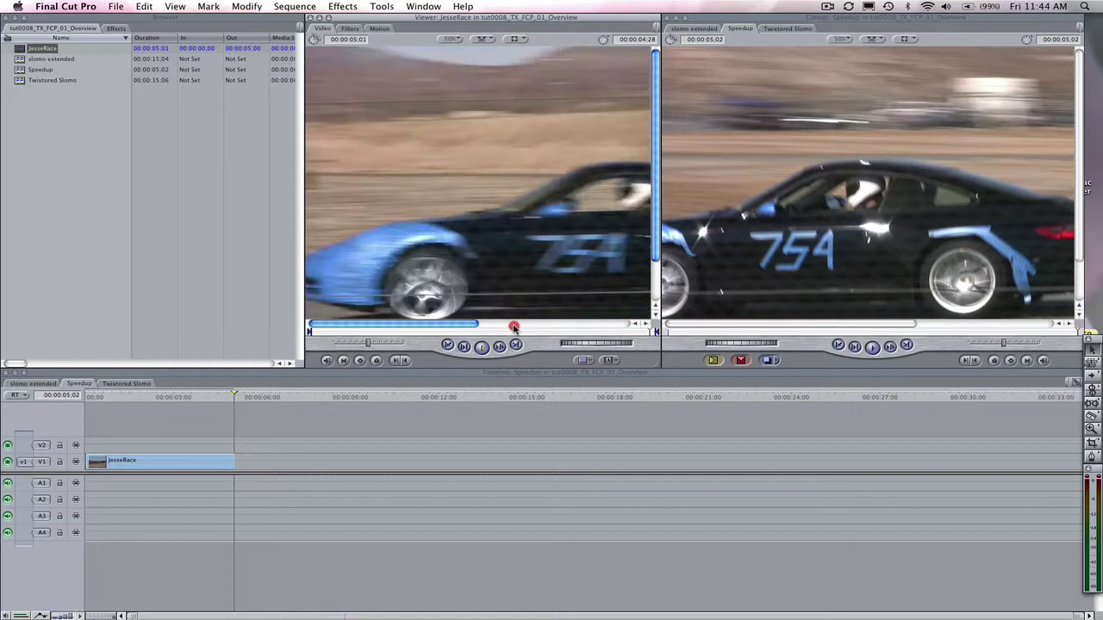
left_click(342, 6)
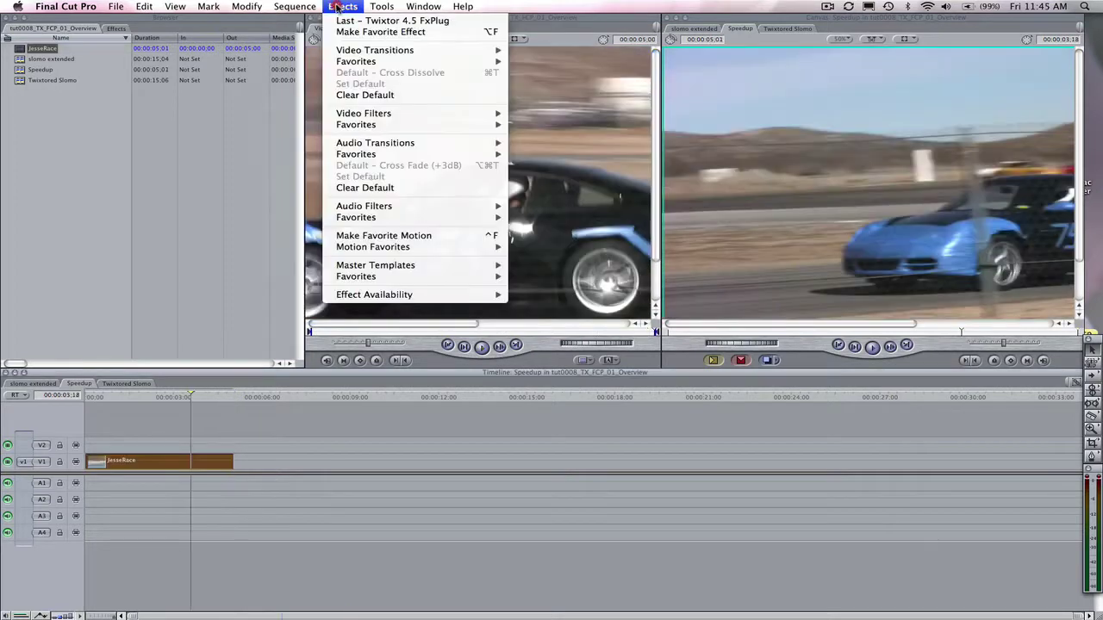
mouse_move(364, 113)
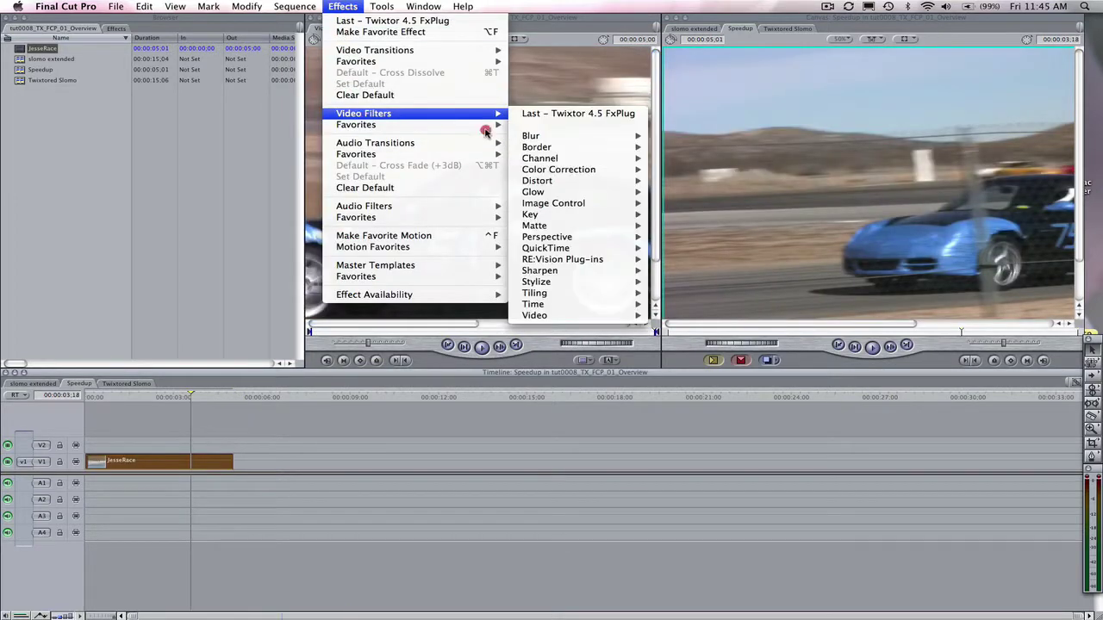
mouse_move(538, 282)
mouse_move(560, 260)
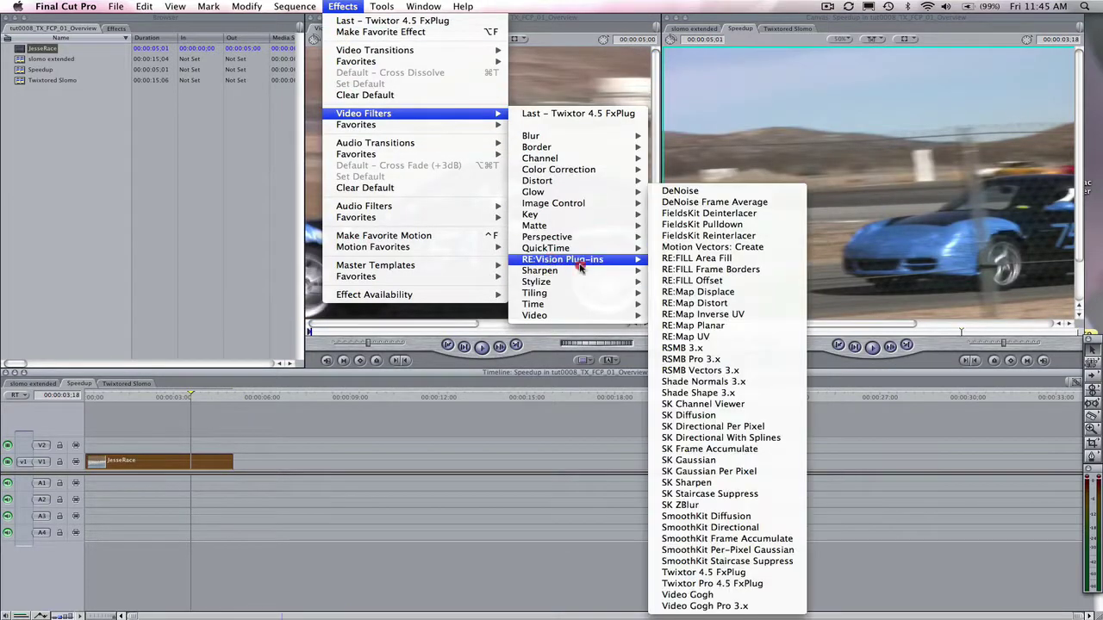
left_click(711, 573)
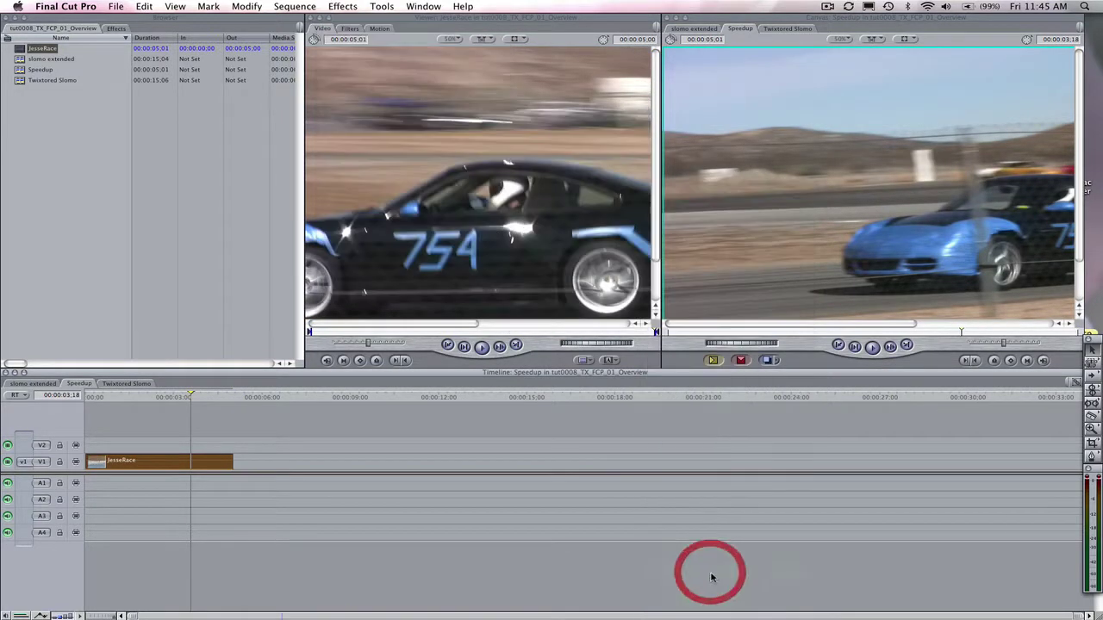
left_click(116, 29)
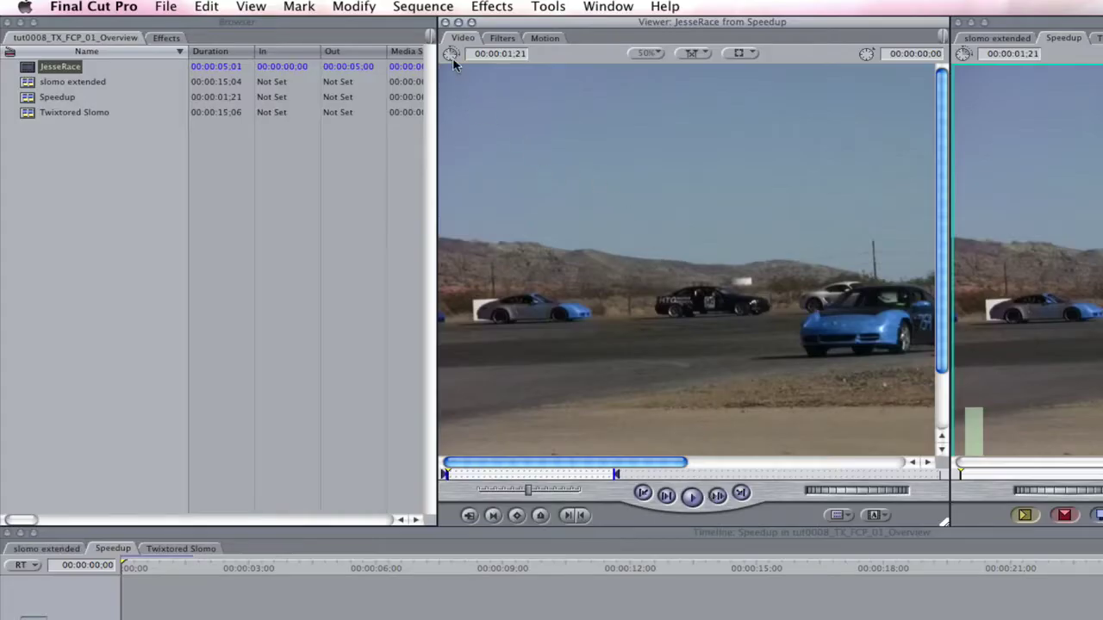
Keep Twixtored Output and Speed time remap mode, and set Twixtor's Speed % to 300.
key("super+3")
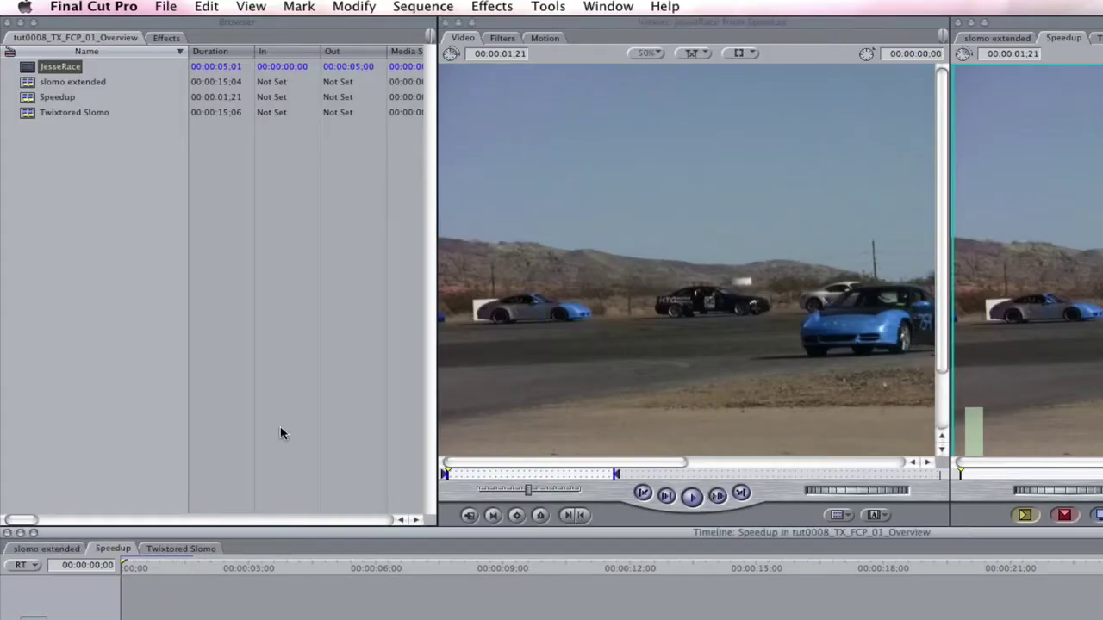
left_click(503, 39)
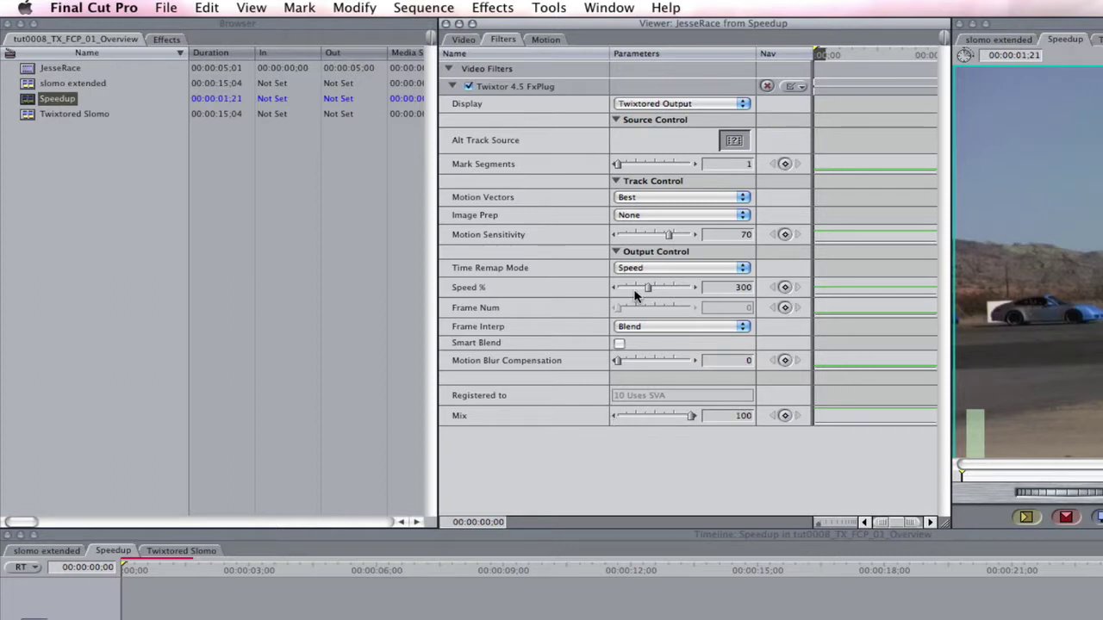
left_click(664, 104)
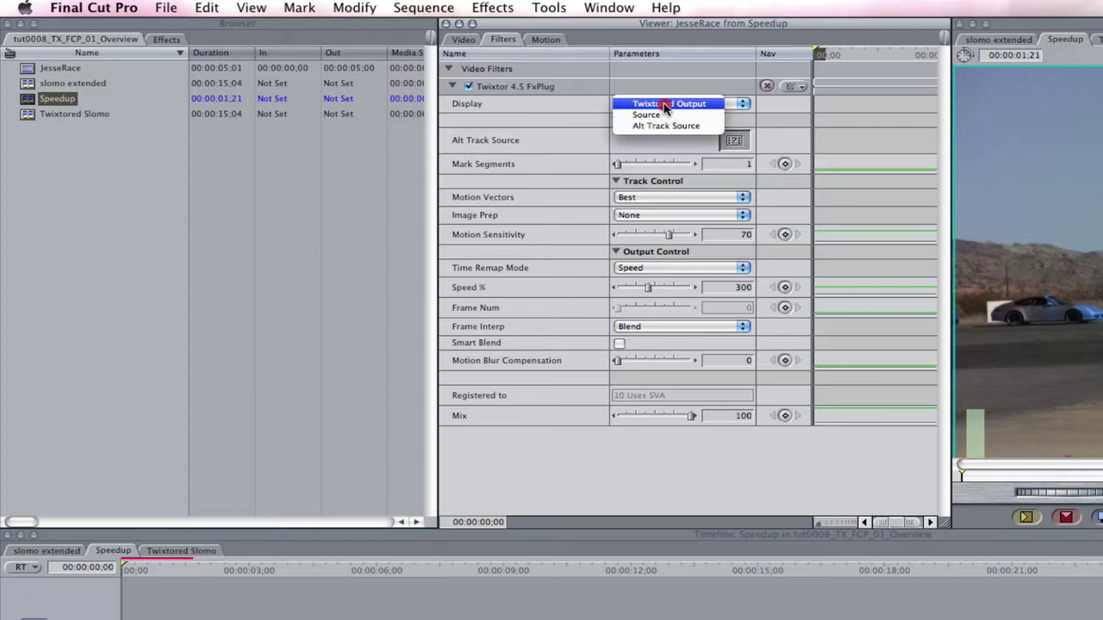
left_click(663, 104)
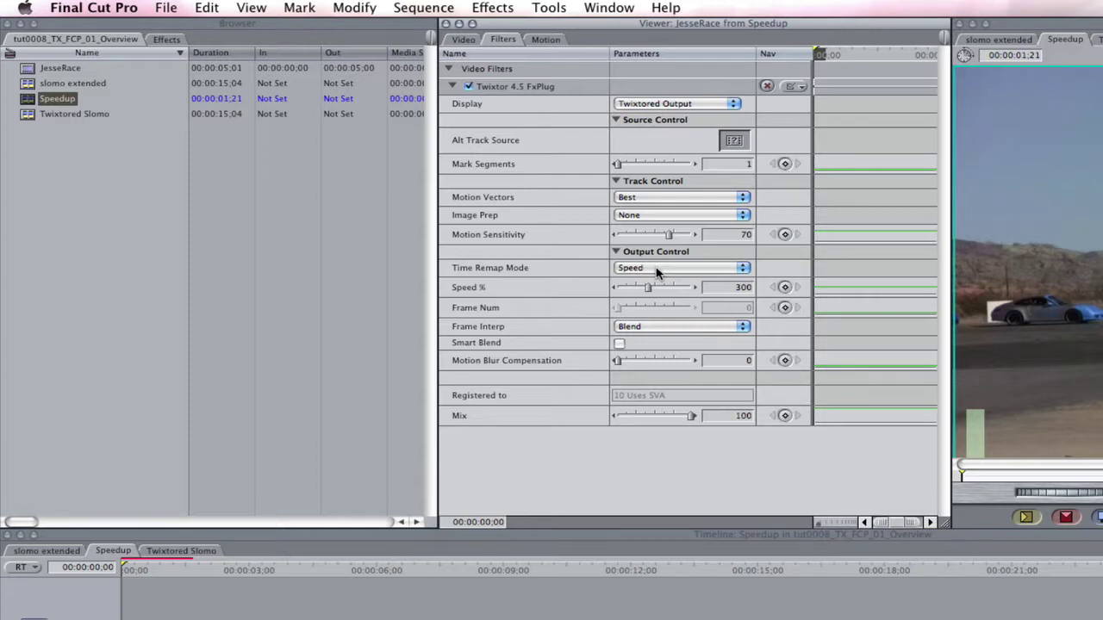
left_click(657, 270)
left_click(658, 267)
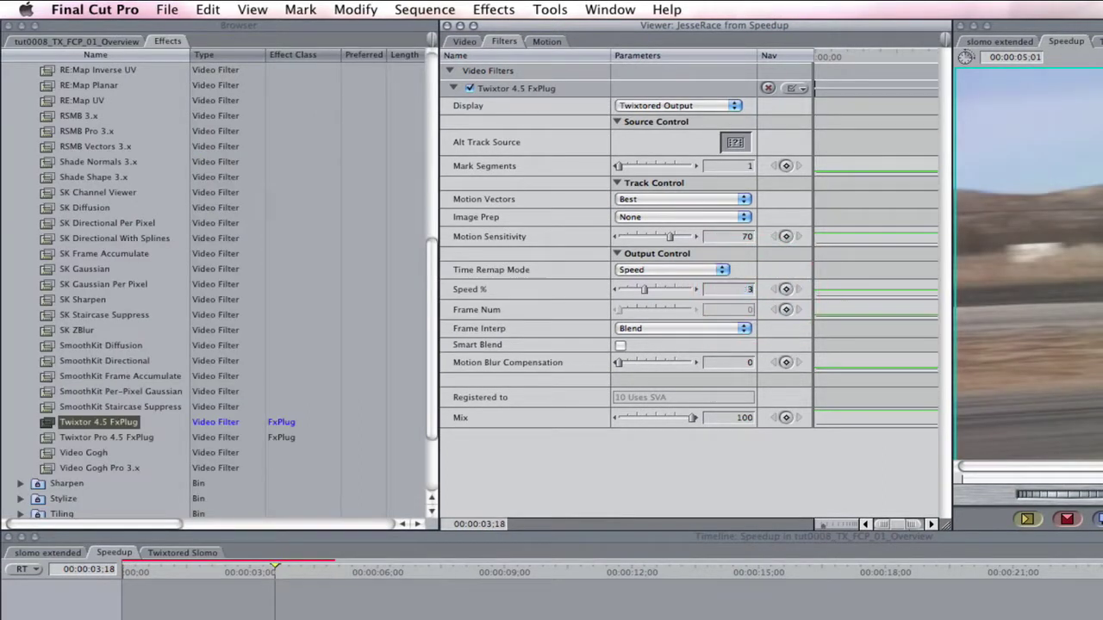
type("00")
key("Return")
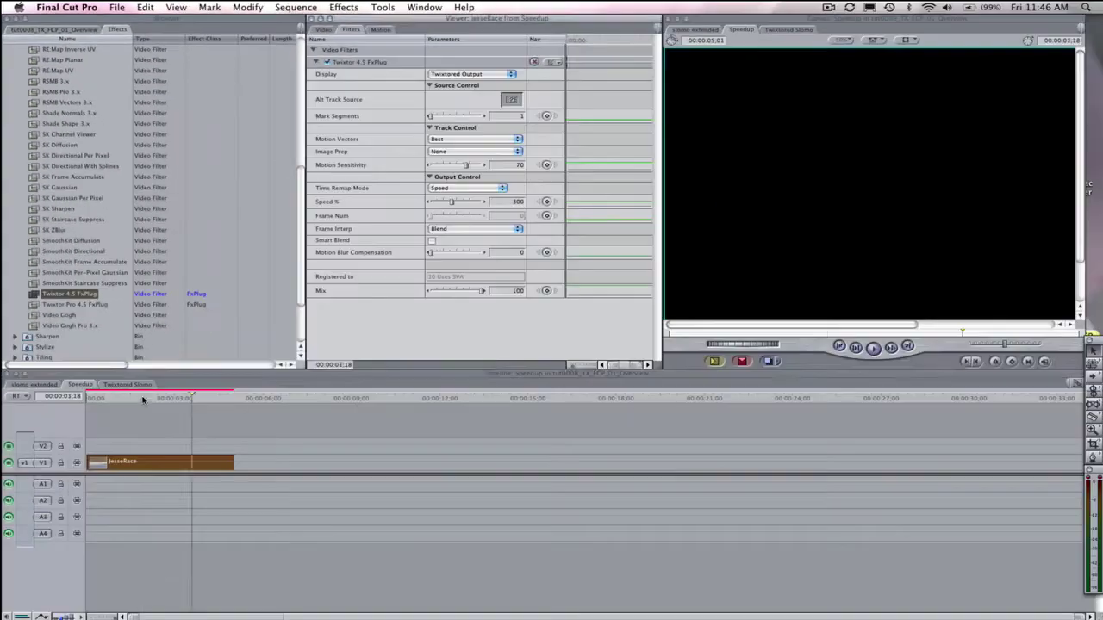
left_click(143, 398)
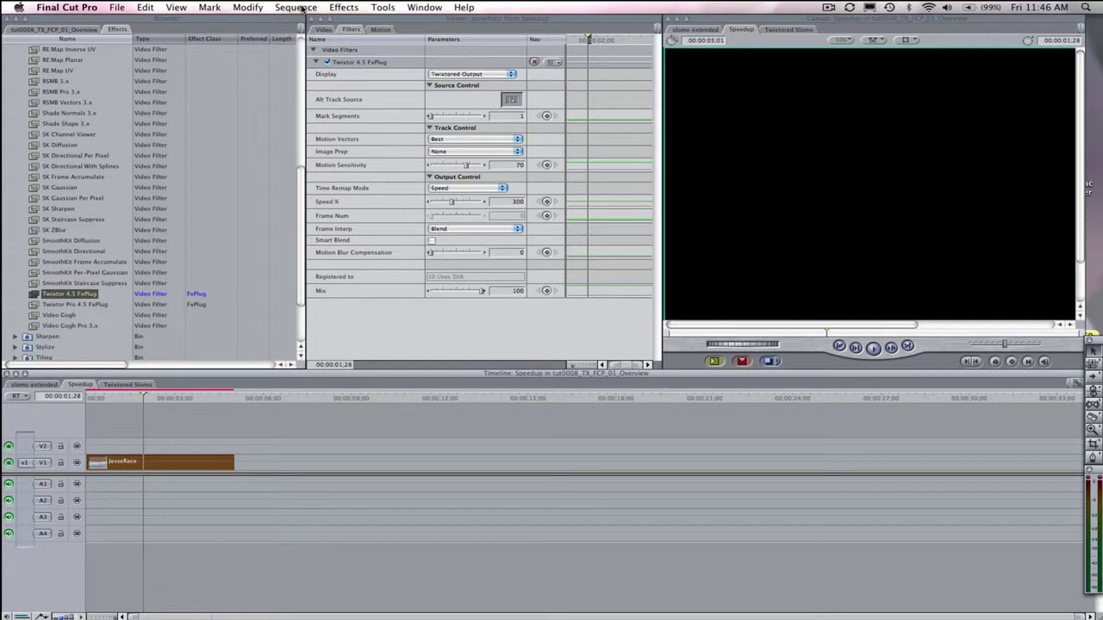
Render the clip's video with Sequence > Render Selection > Video and play the 300% result.
left_click(302, 8)
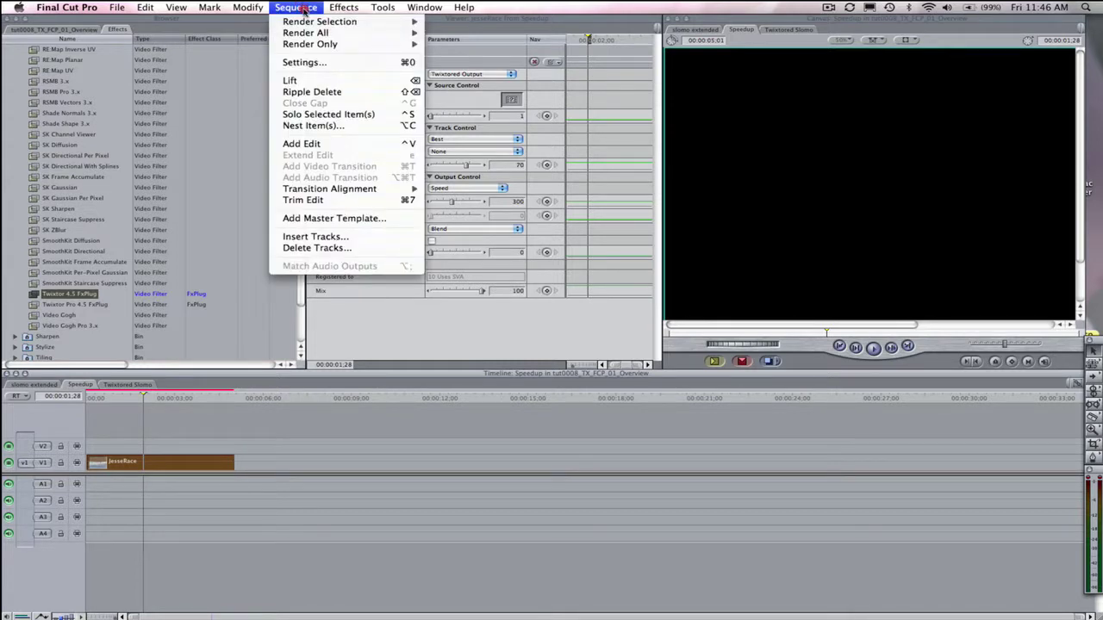
mouse_move(341, 23)
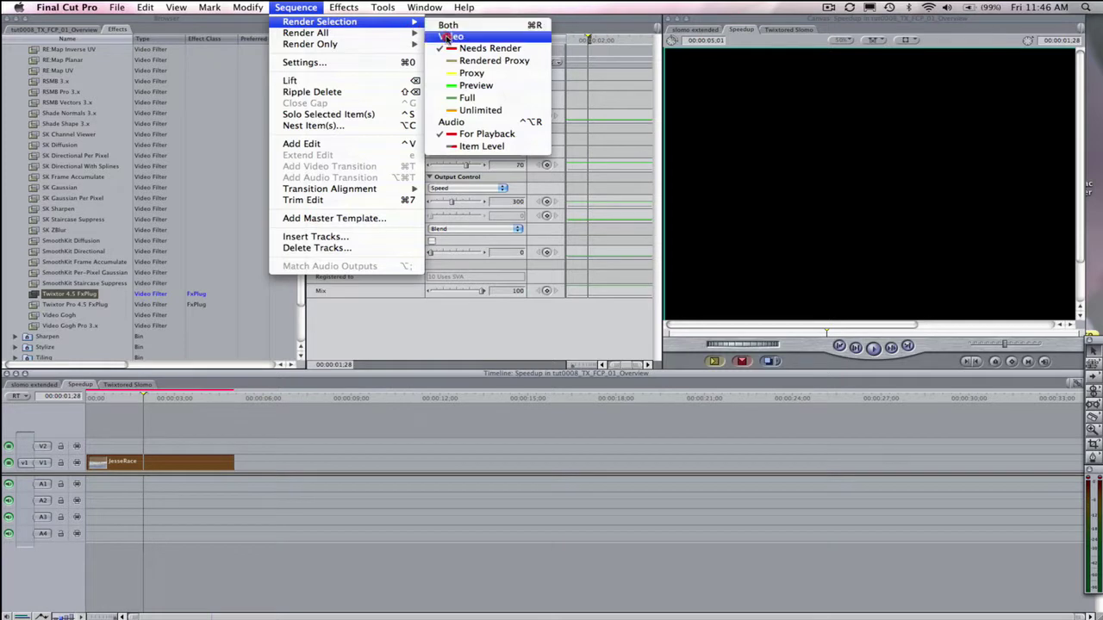
left_click(448, 37)
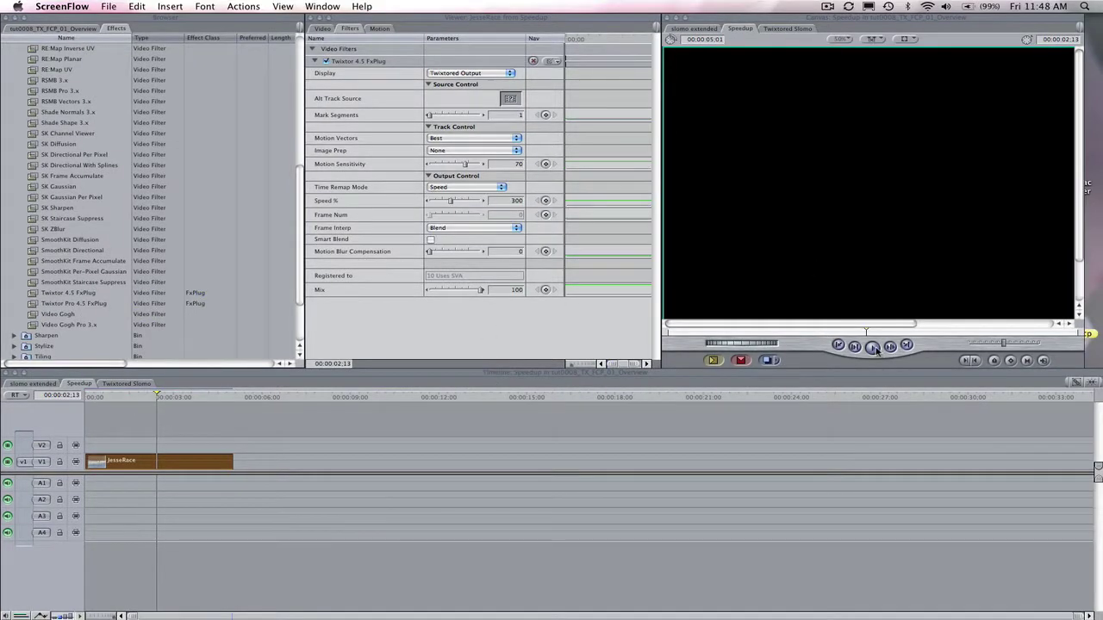
left_click(872, 347)
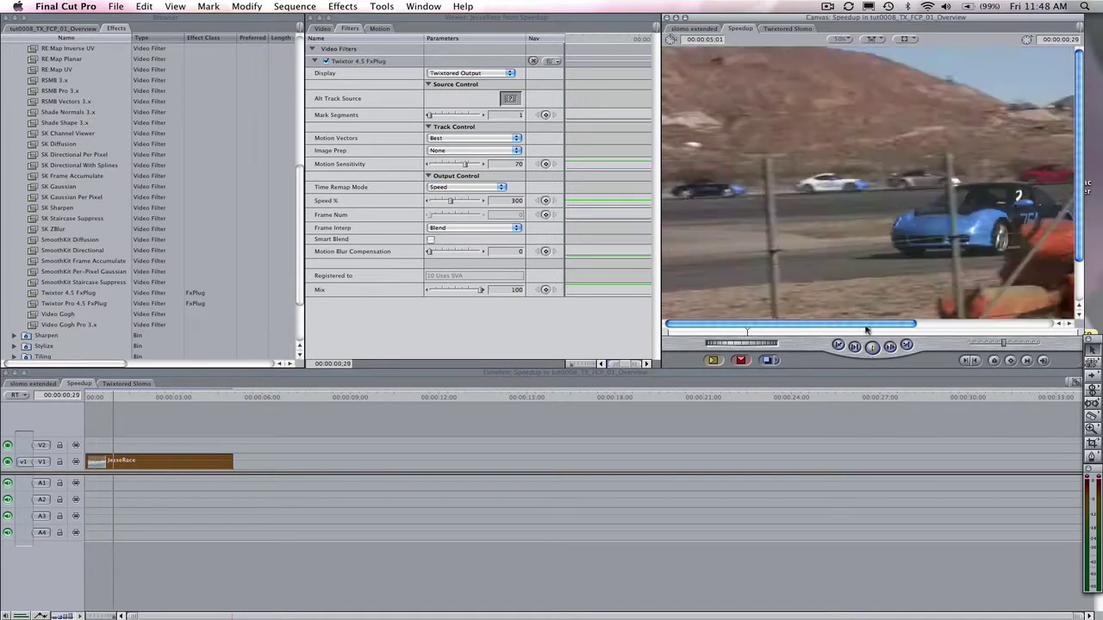
key("space")
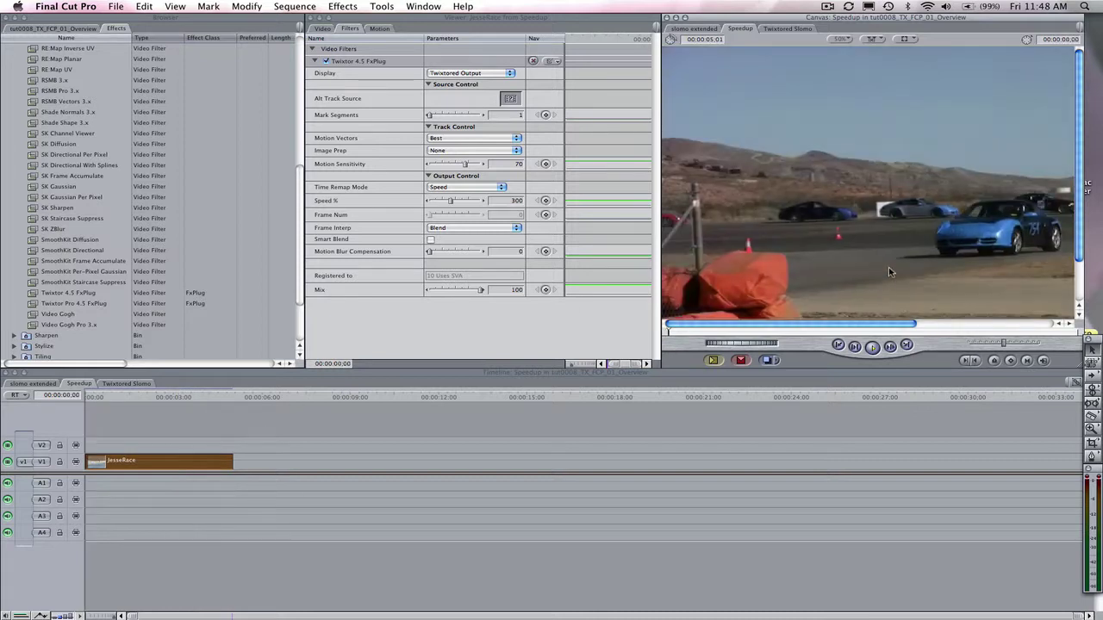
left_click(872, 346)
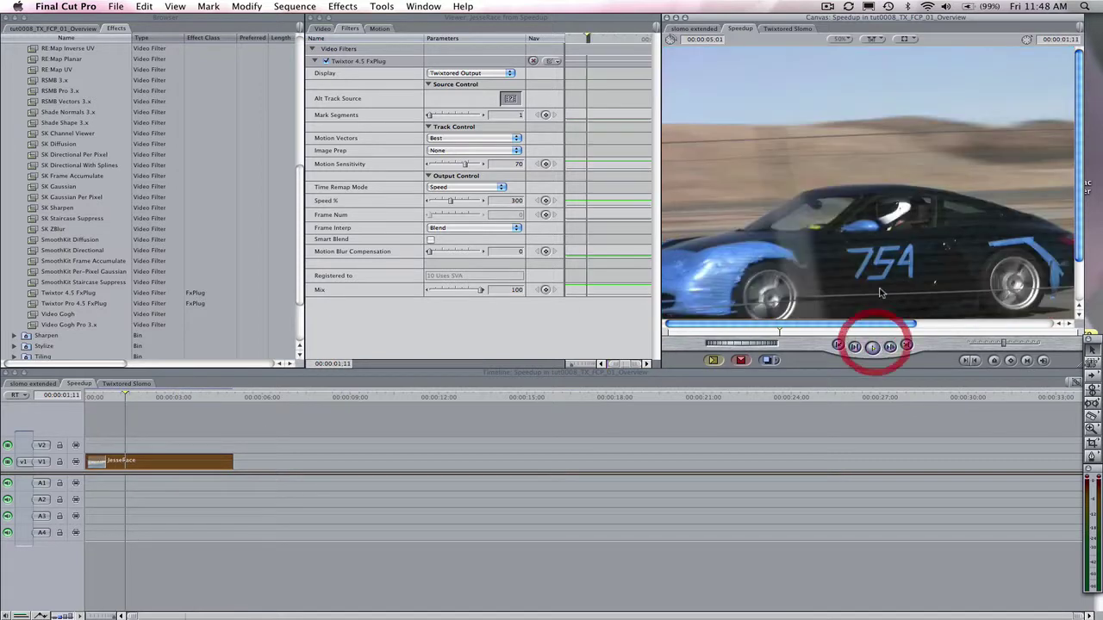
left_click(872, 346)
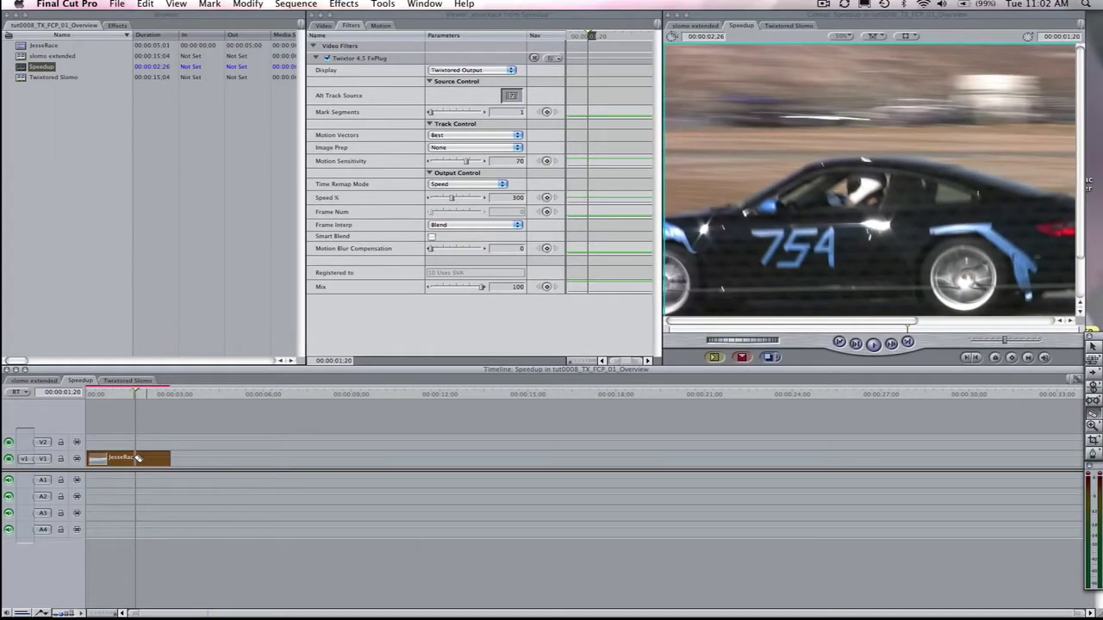
Trim the JesseRace clip's end to a 00:00:03:11 duration and rewind the playhead to the start.
left_click(138, 459)
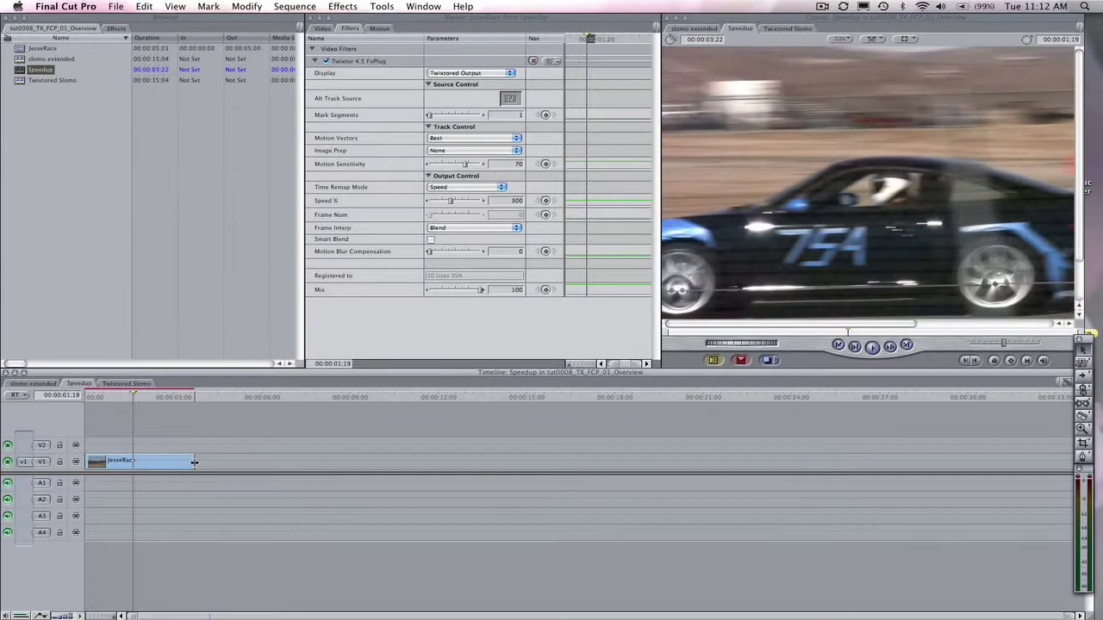
left_click_drag(194, 460, 133, 463)
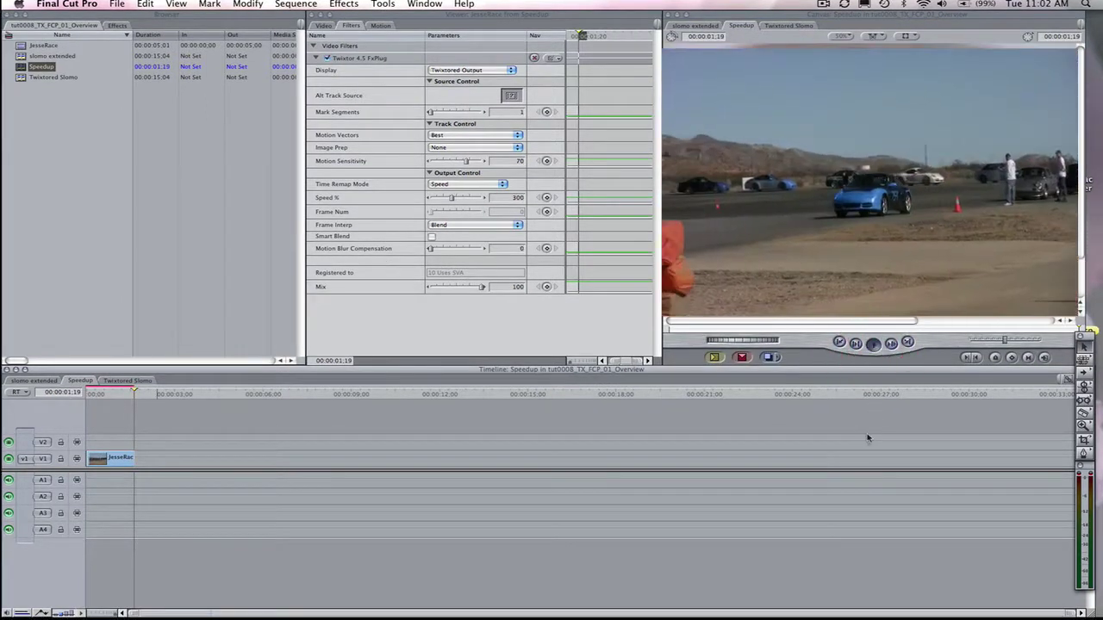
key("Home")
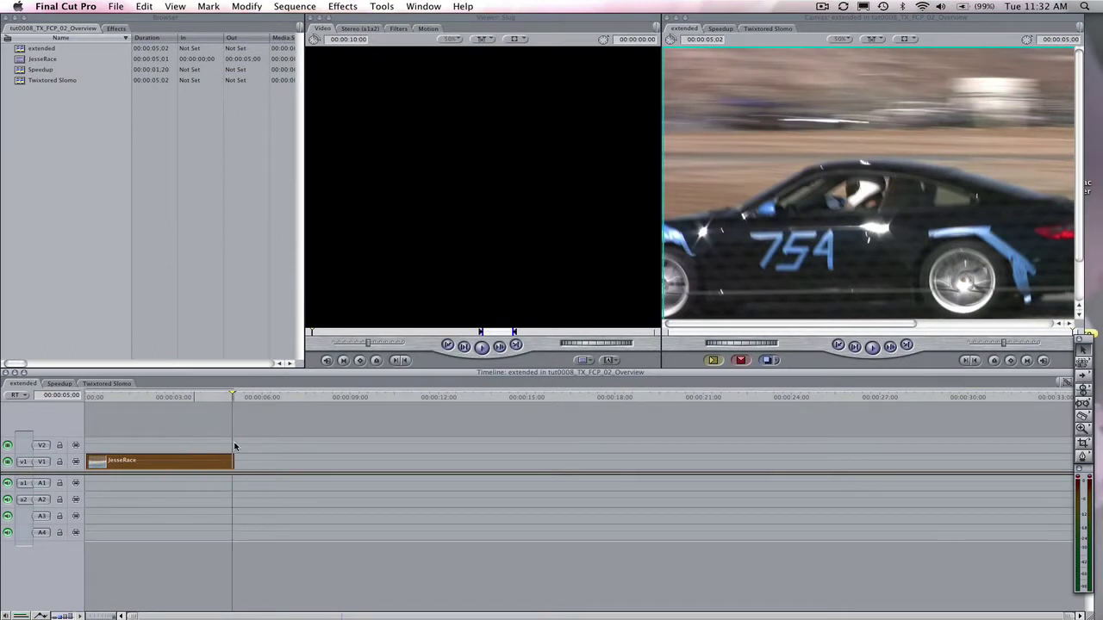
Copy JesseRace twice after itself for three back-to-back clips totalling 00:00:15:05.
key("Left")
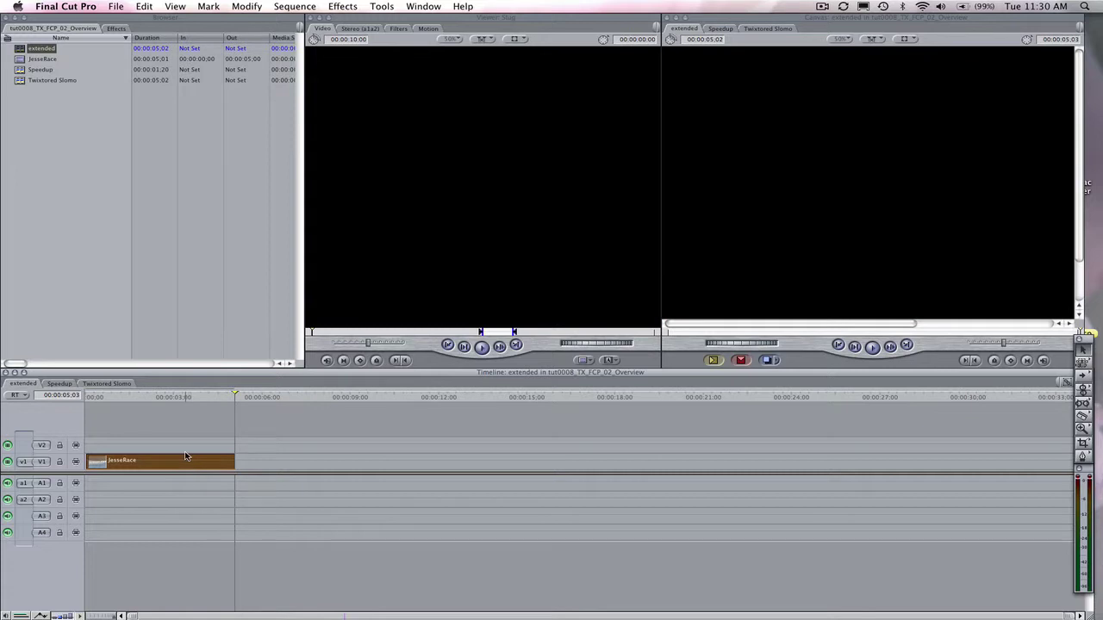
left_click_drag(185, 456, 337, 464)
key("super+v")
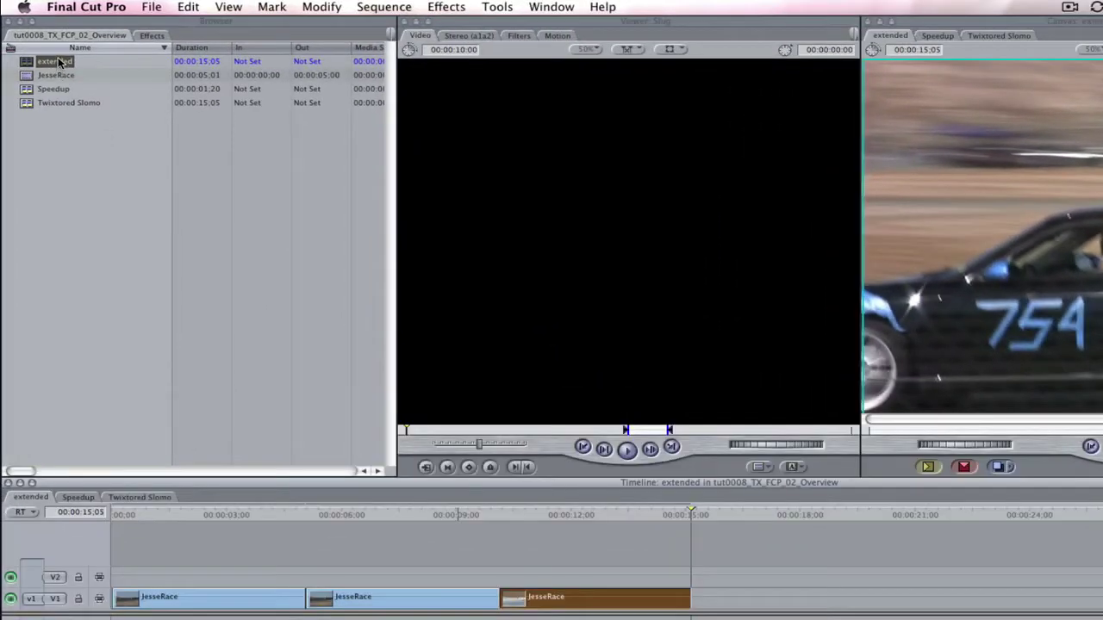
left_click(28, 55)
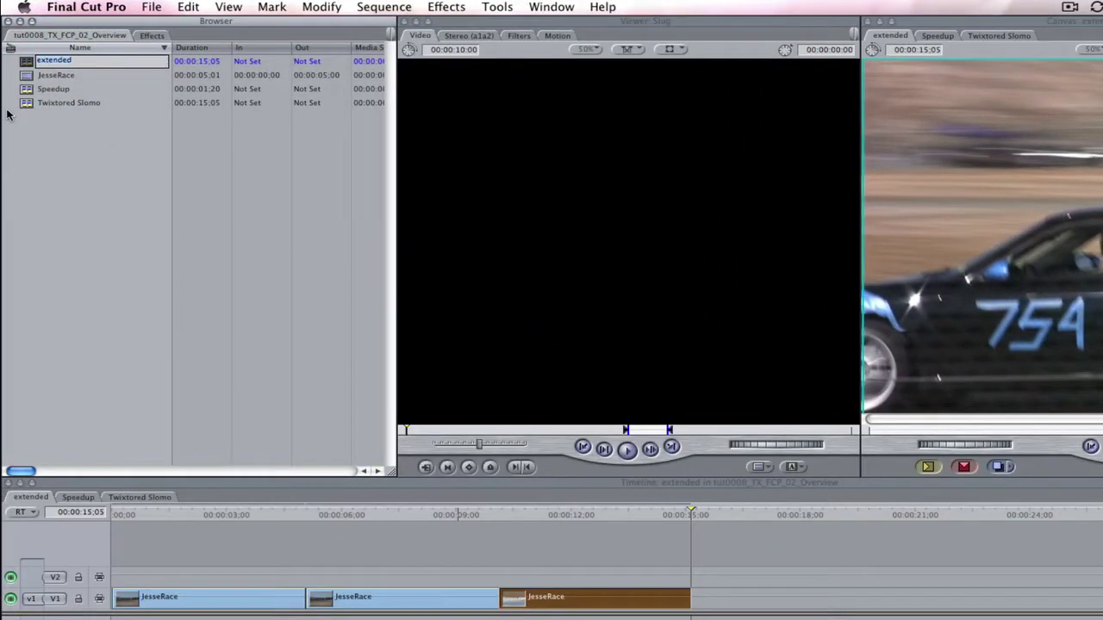
key("Return")
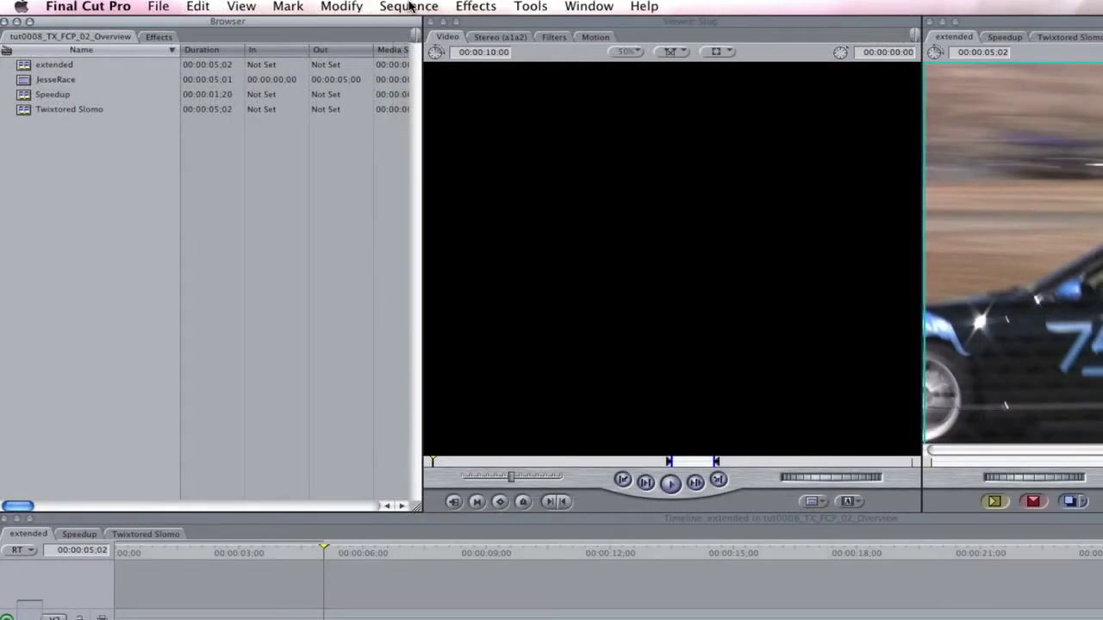
Create a new sequence from File > New > Sequence and enter the name Twixtored Slomo.
left_click(409, 6)
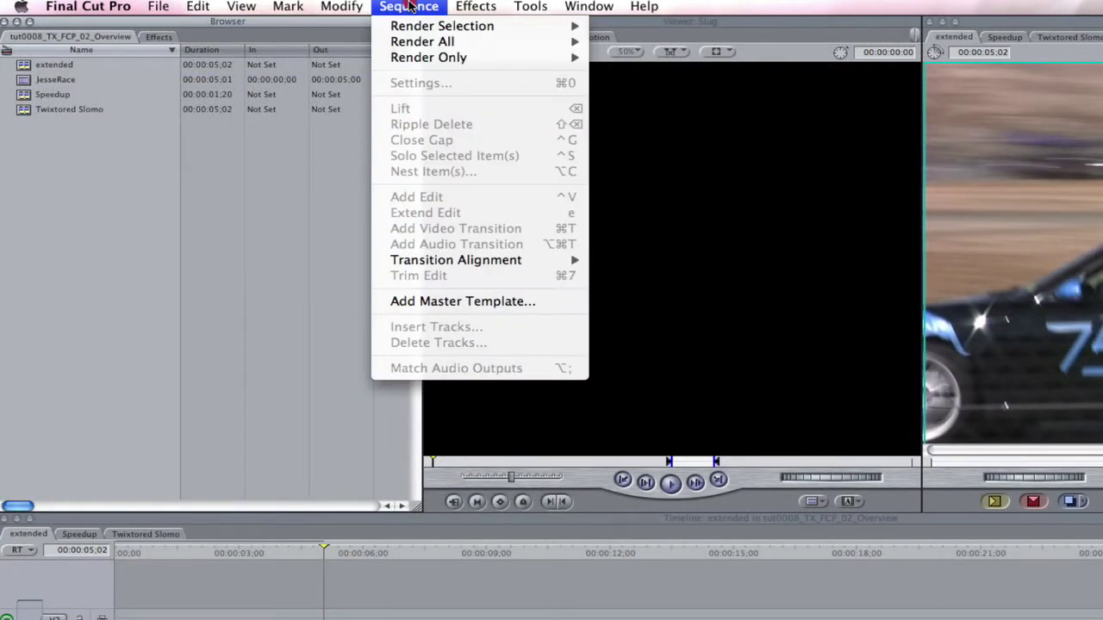
mouse_move(157, 6)
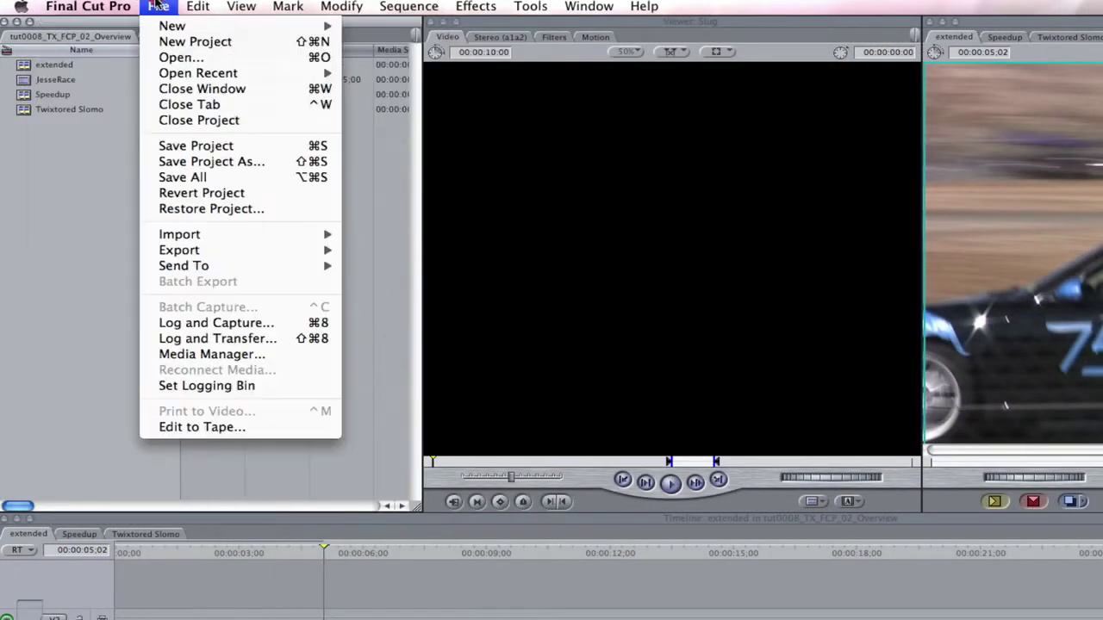
mouse_move(278, 28)
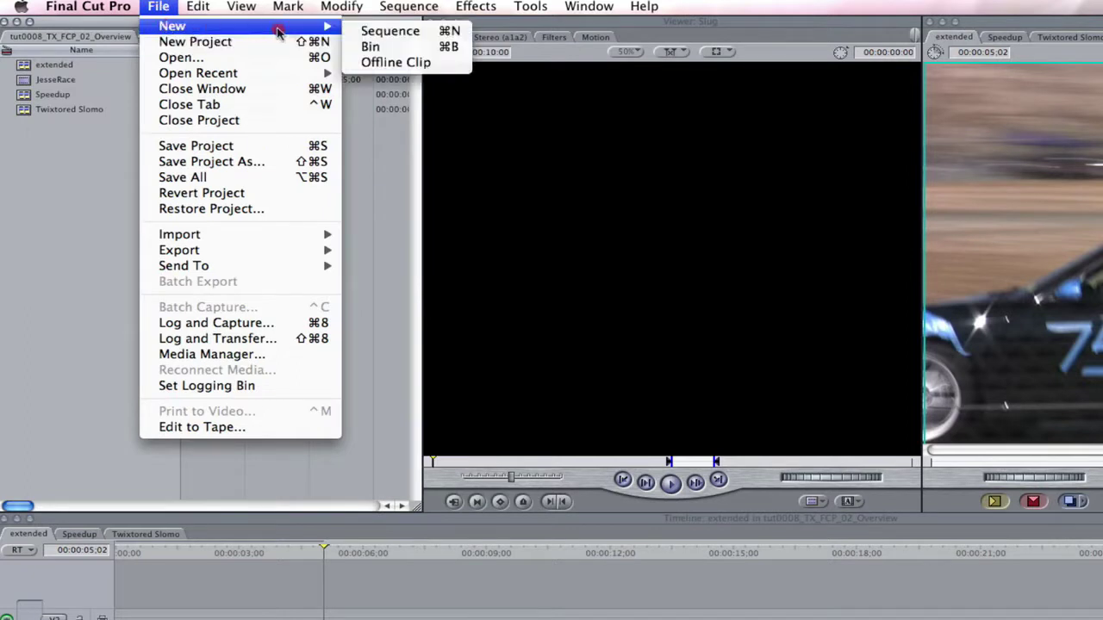
left_click(377, 31)
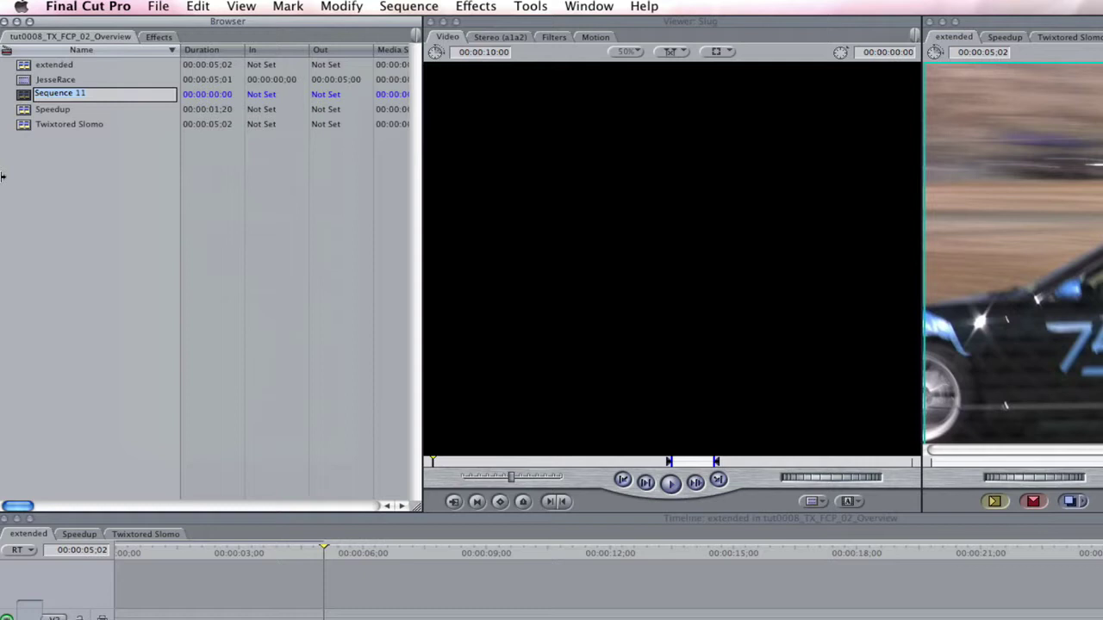
type("Twixtored Slomo")
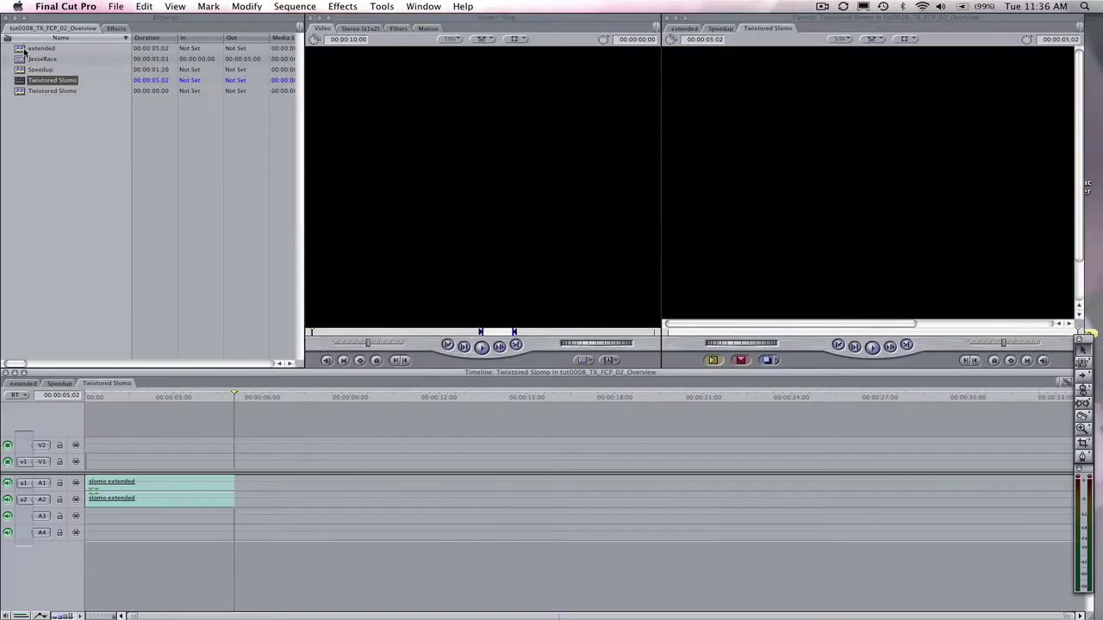
Confirm the Twixtored Slomo name, drop 'extended' onto V1, and add Twixtor 4.5 FxPlug to it.
key("Return")
left_click_drag(55, 65, 130, 619)
left_click_drag(96, 462, 93, 454)
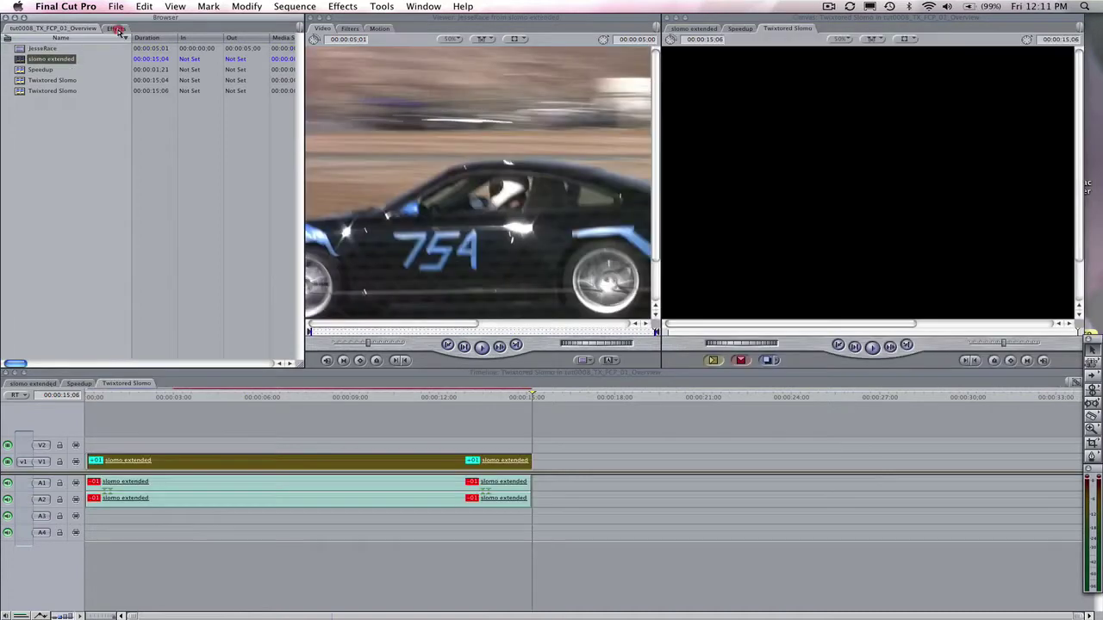
left_click(116, 29)
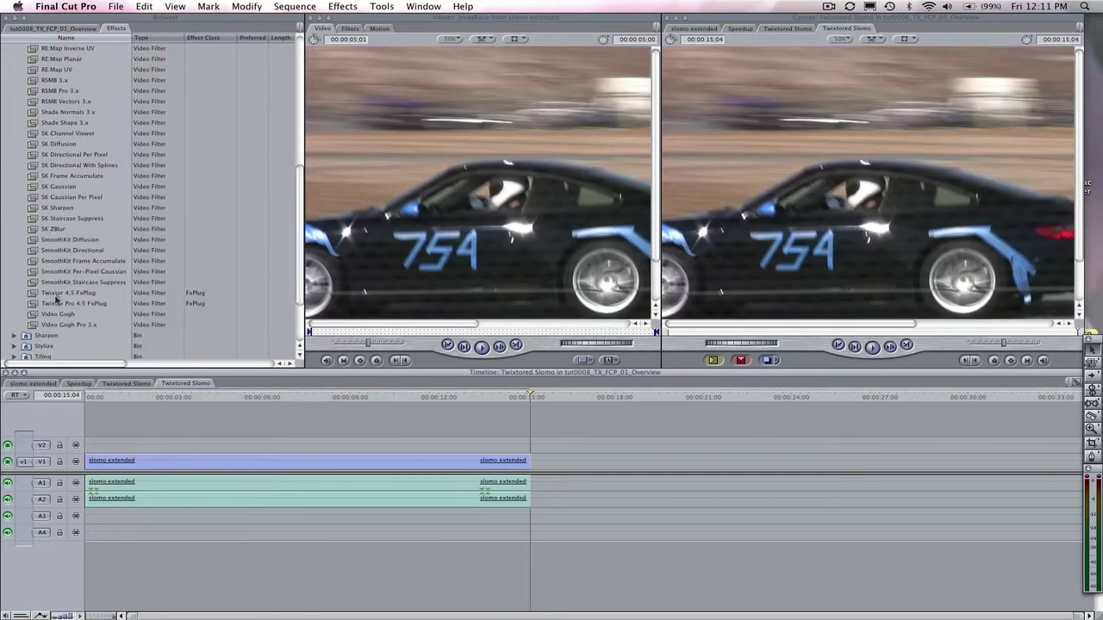
left_click_drag(53, 293, 143, 463)
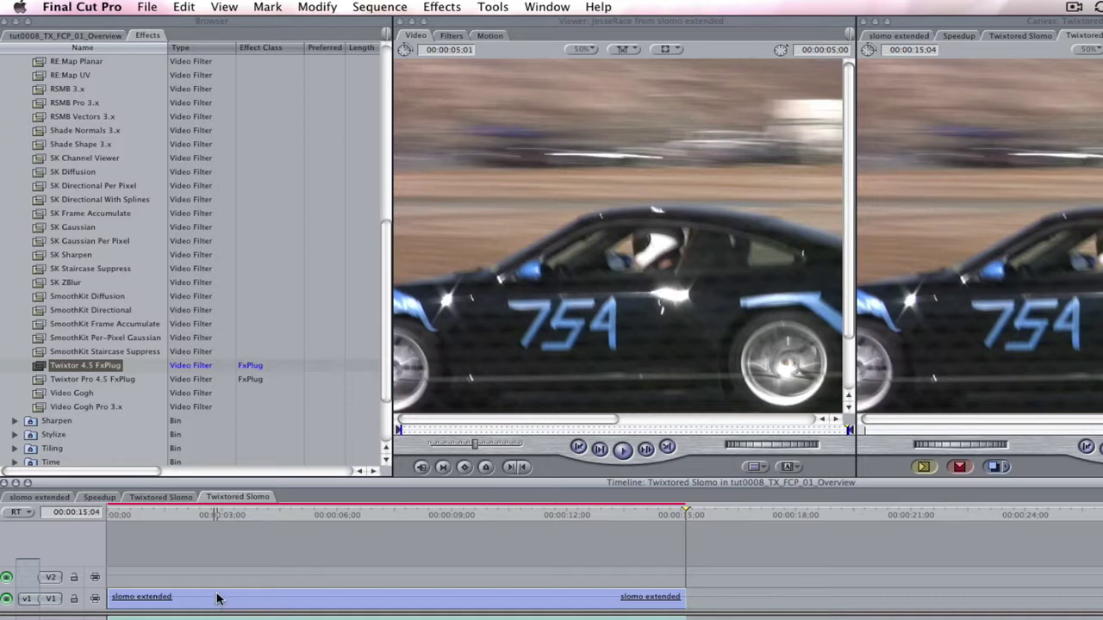
left_click(218, 598)
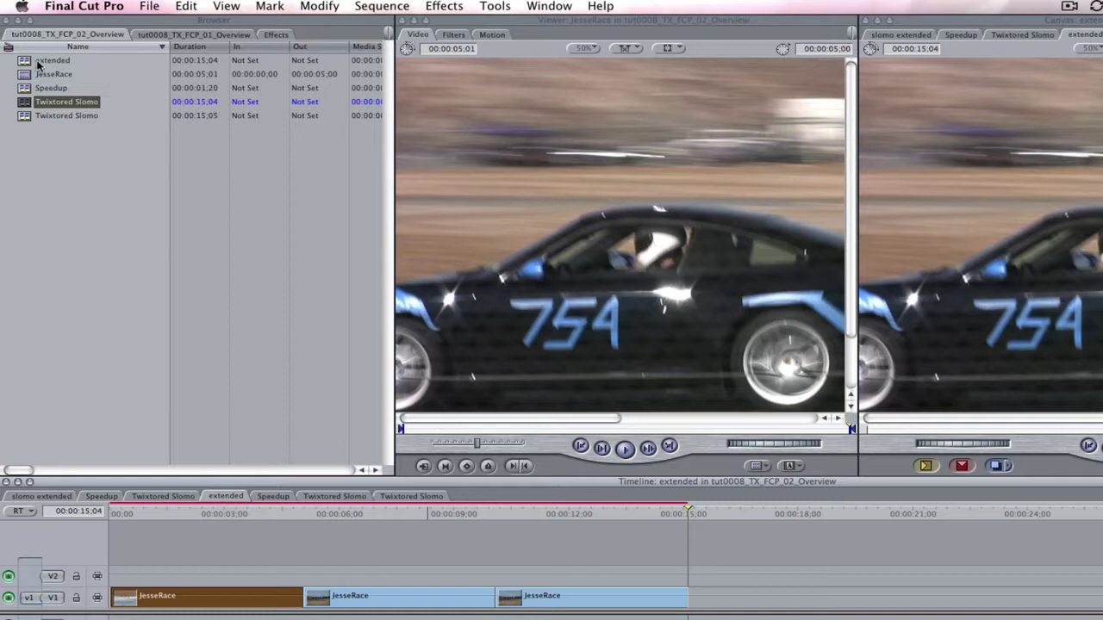
Load the nested slomo extended clip into the Viewer and show its Twixtor filter parameters.
left_click(26, 66)
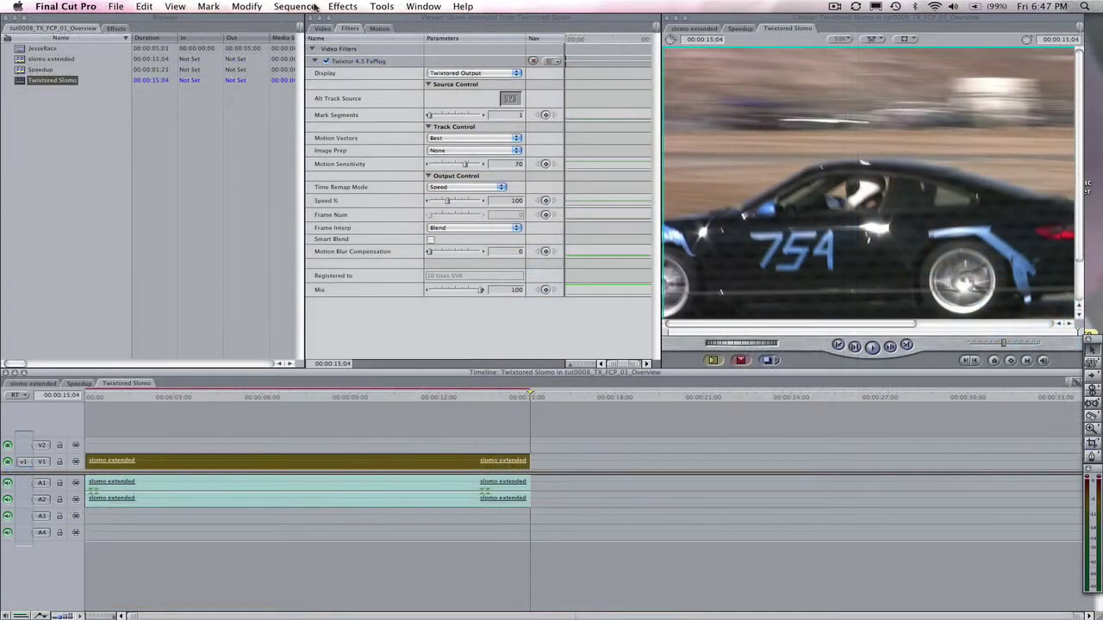
left_click(175, 7)
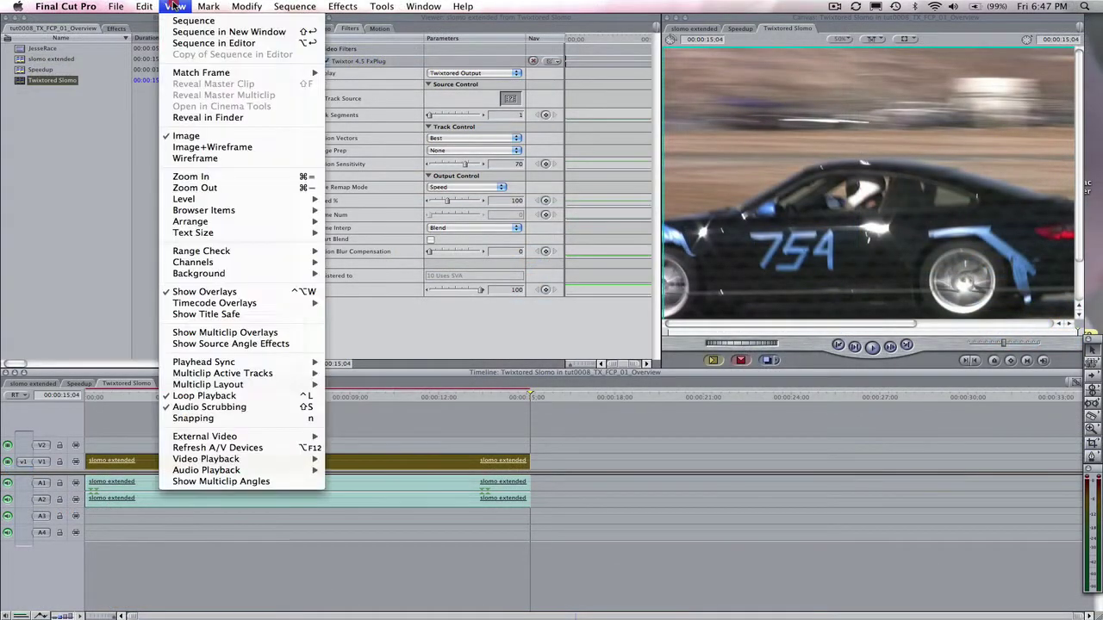
left_click(182, 19)
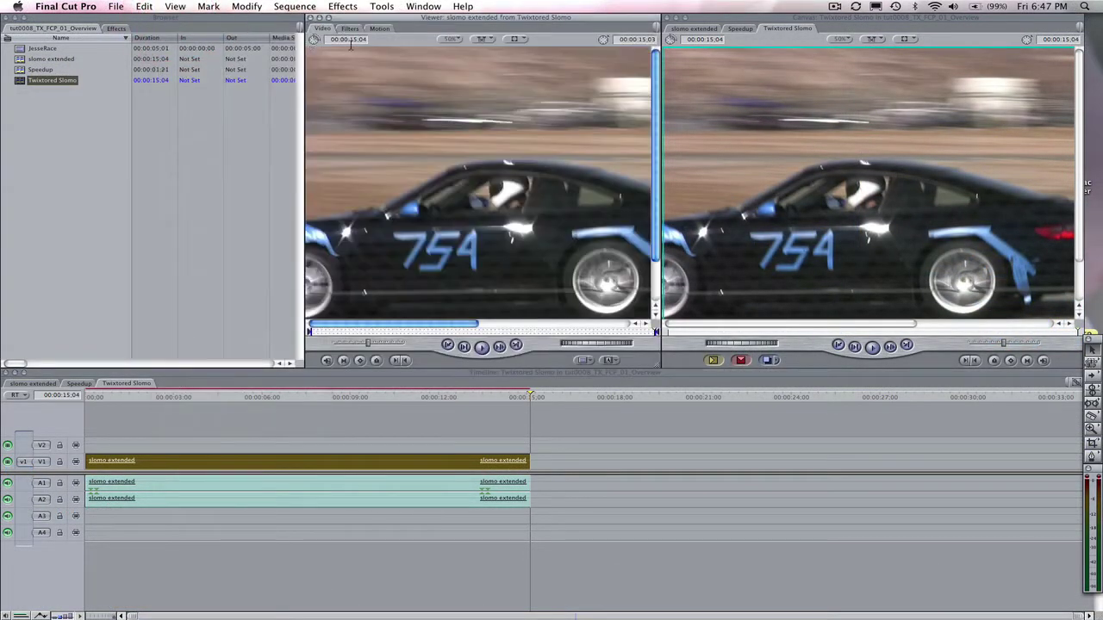
left_click(349, 28)
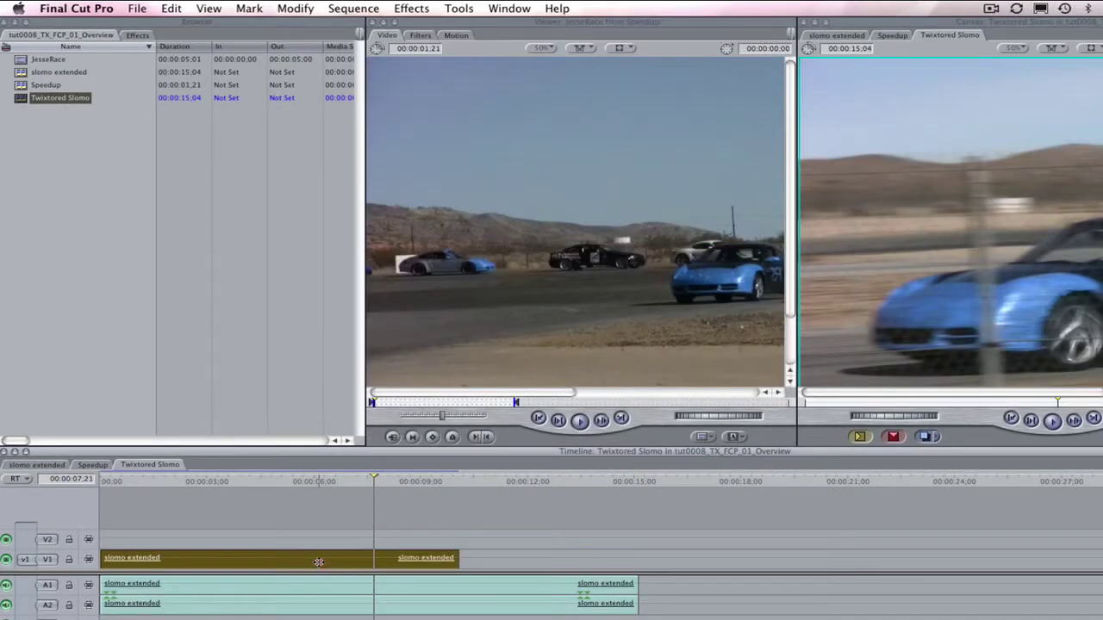
left_click(320, 564)
key("Return")
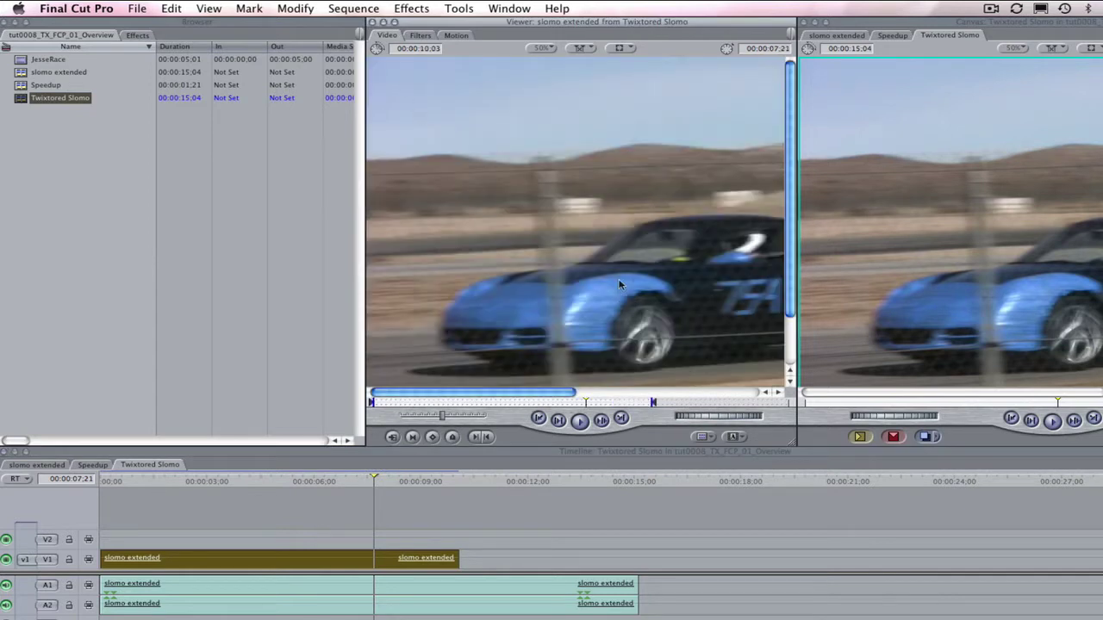
left_click(420, 35)
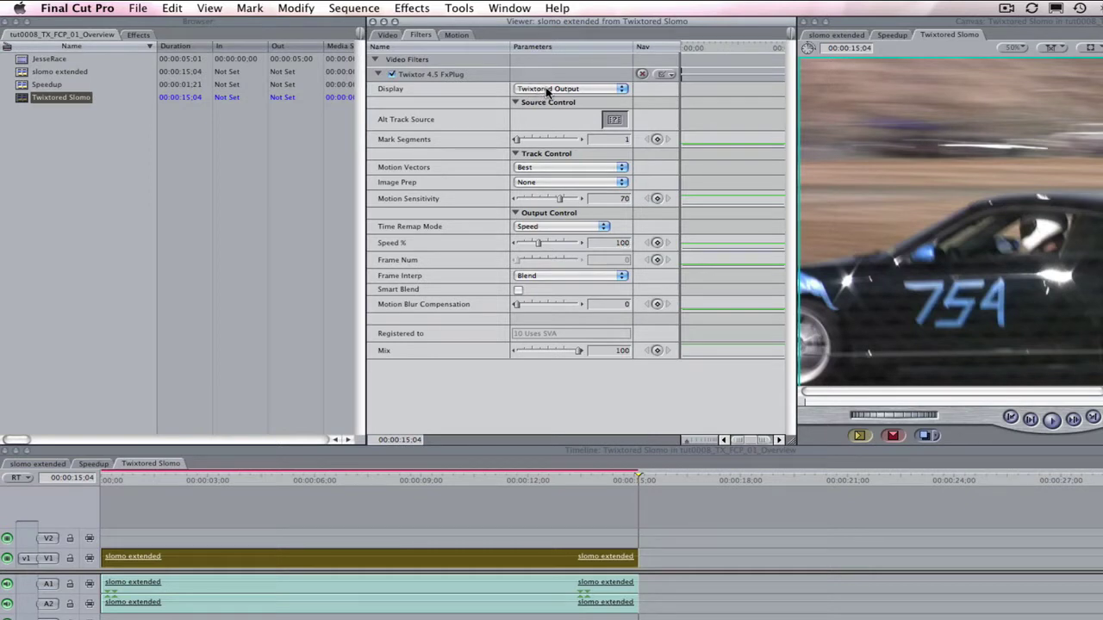
Switch Time Remap Mode to Frame Number and back to Speed, then set Speed % to 50.
left_click(565, 227)
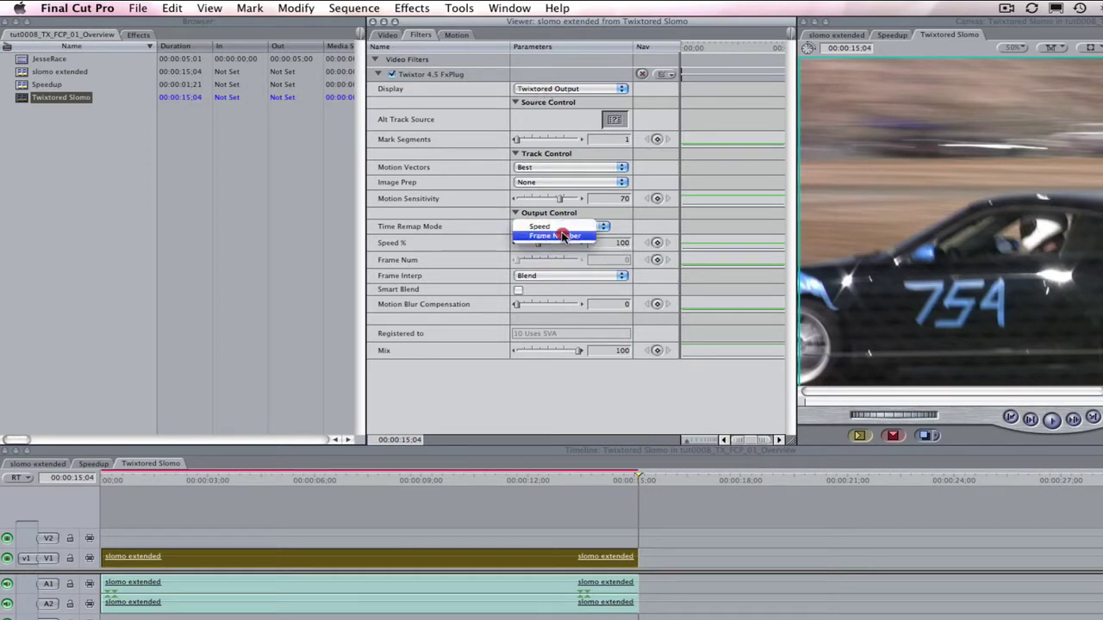
left_click(562, 235)
left_click(560, 226)
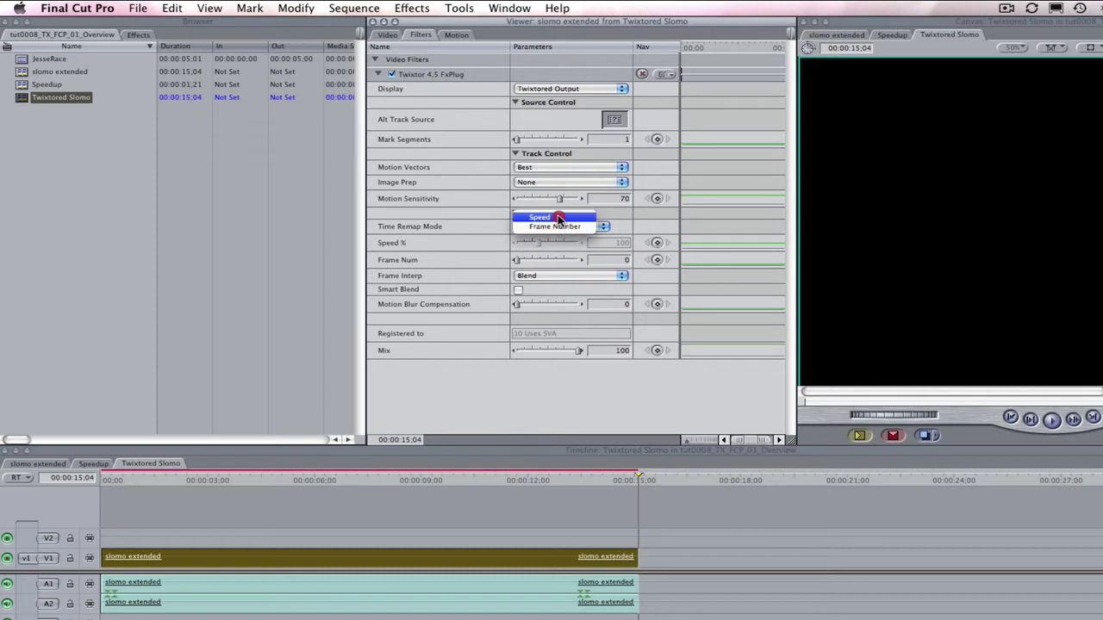
left_click(558, 216)
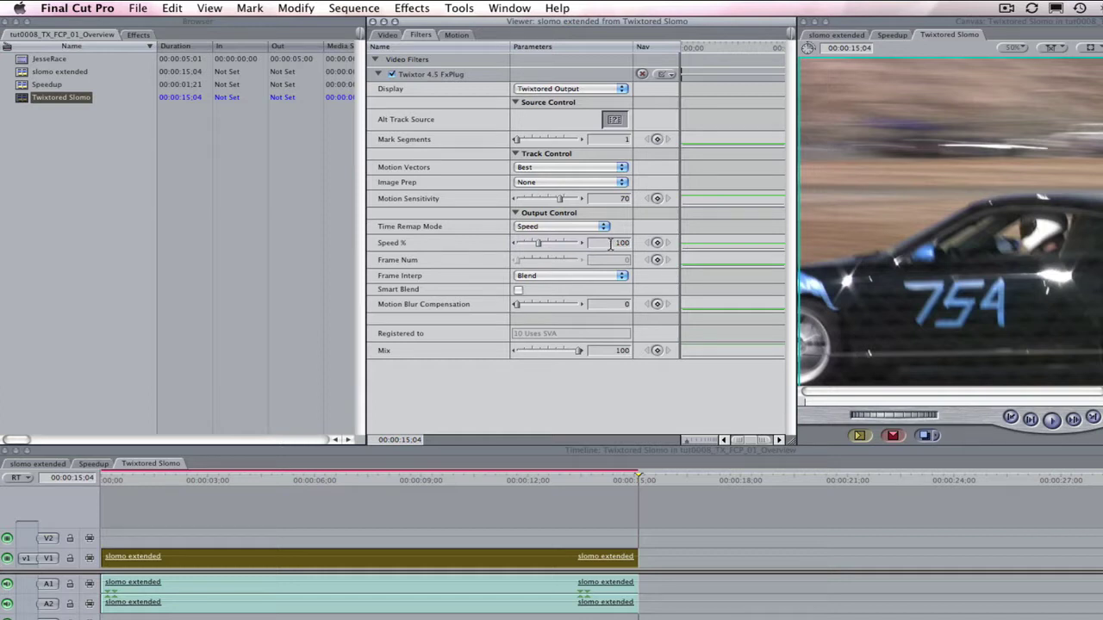
left_click(612, 241)
type("50")
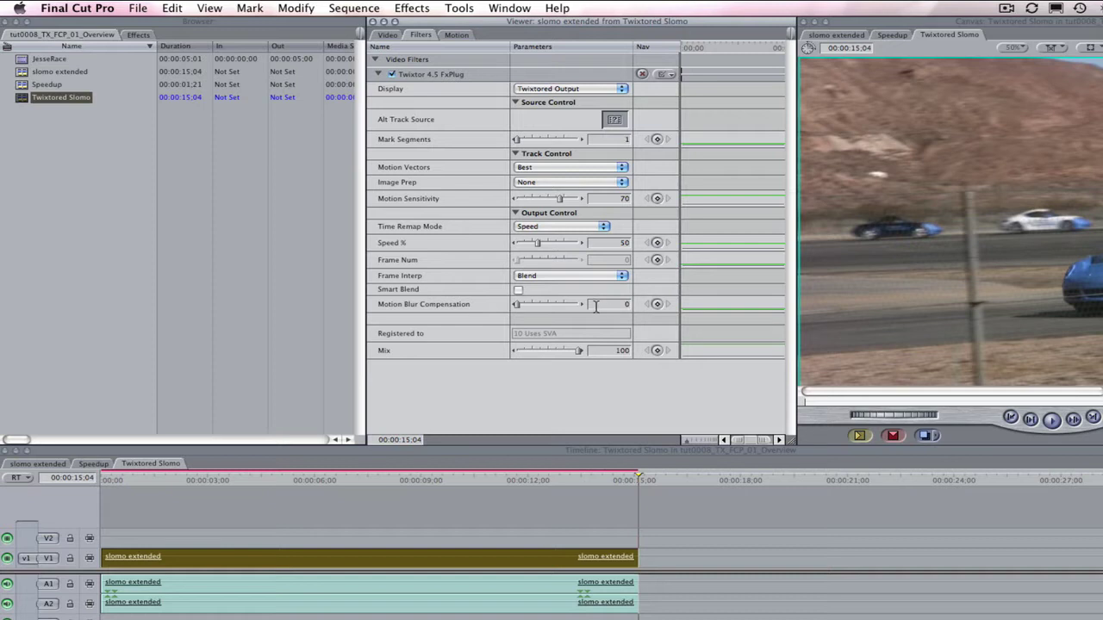
Render the video of the 50% slowed 'slomo extended' clip with Sequence > Render Selection > Video.
left_click(340, 9)
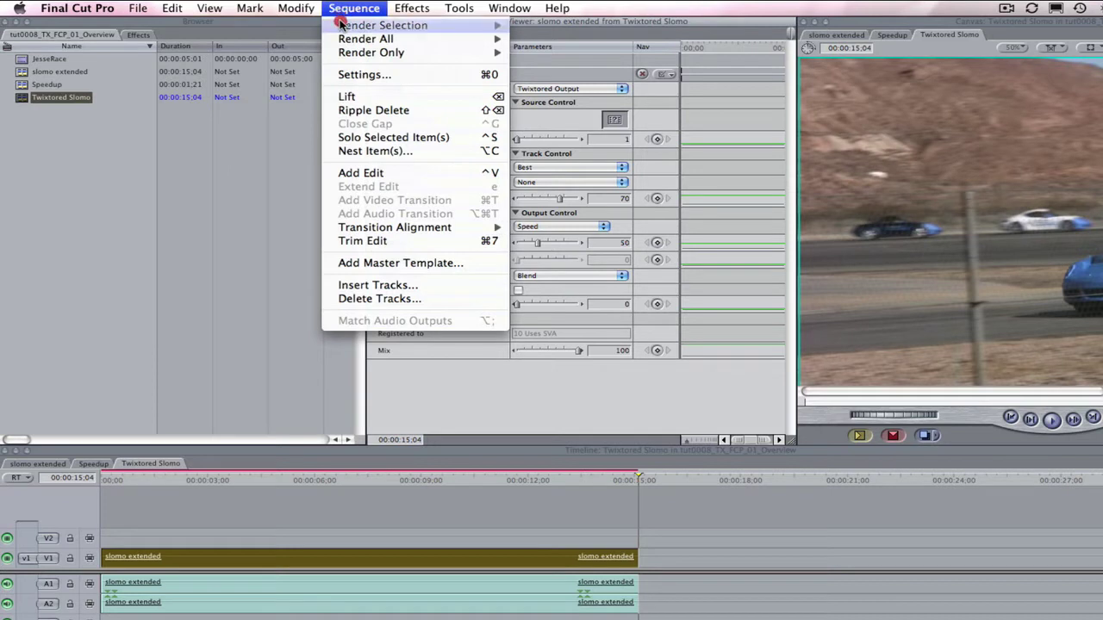
mouse_move(341, 28)
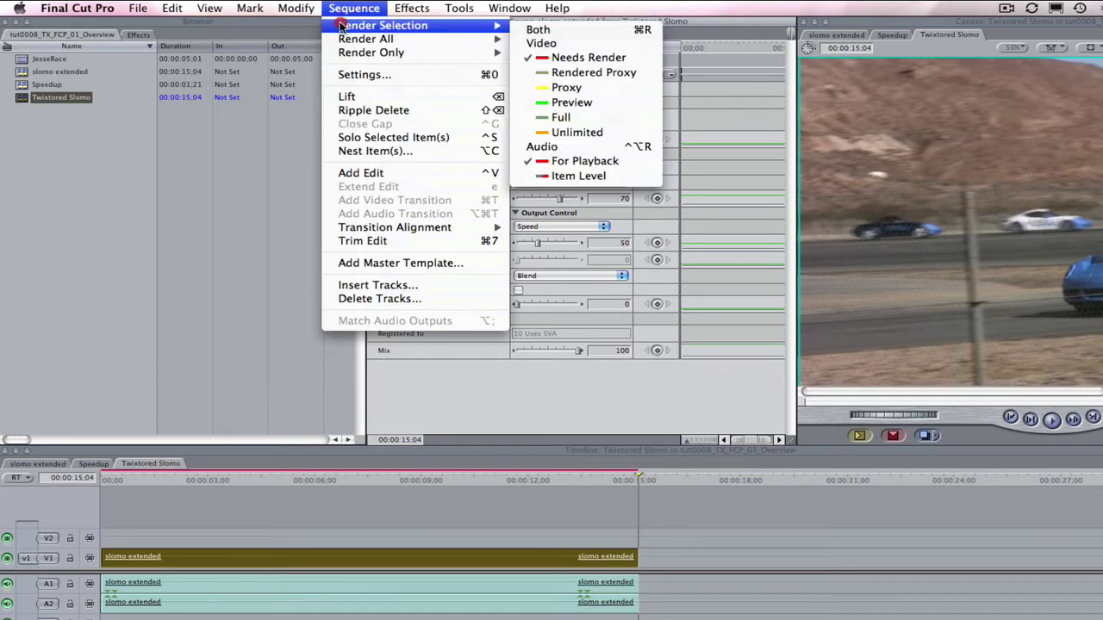
left_click(544, 43)
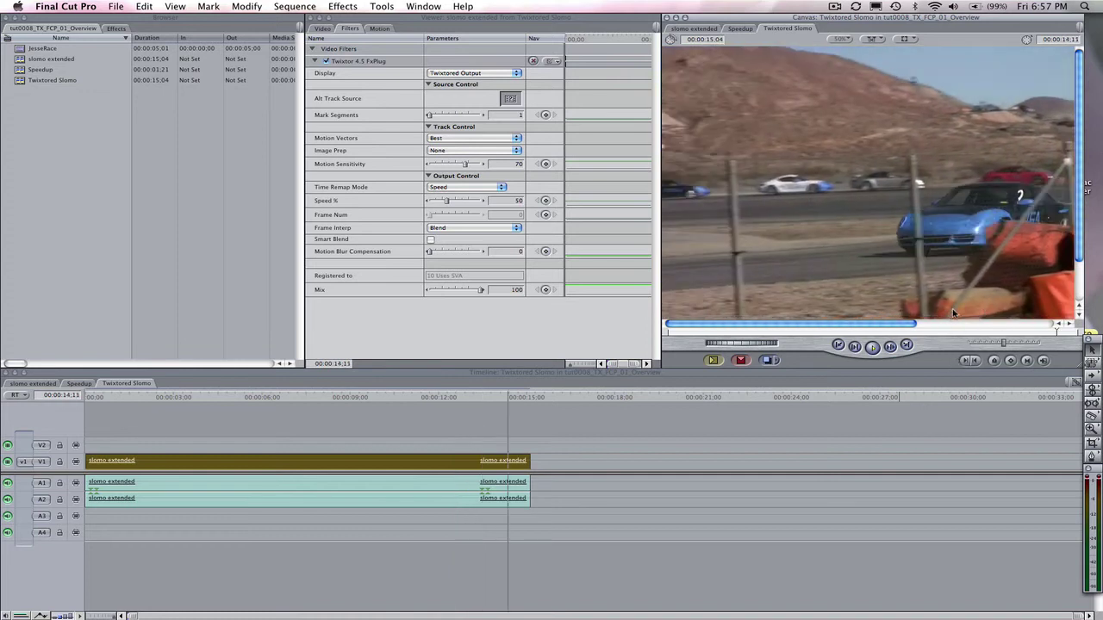
Trim the 'slomo extended' clip's end on V1 to 00:00:10:02 and play the sequence back.
left_click(939, 330)
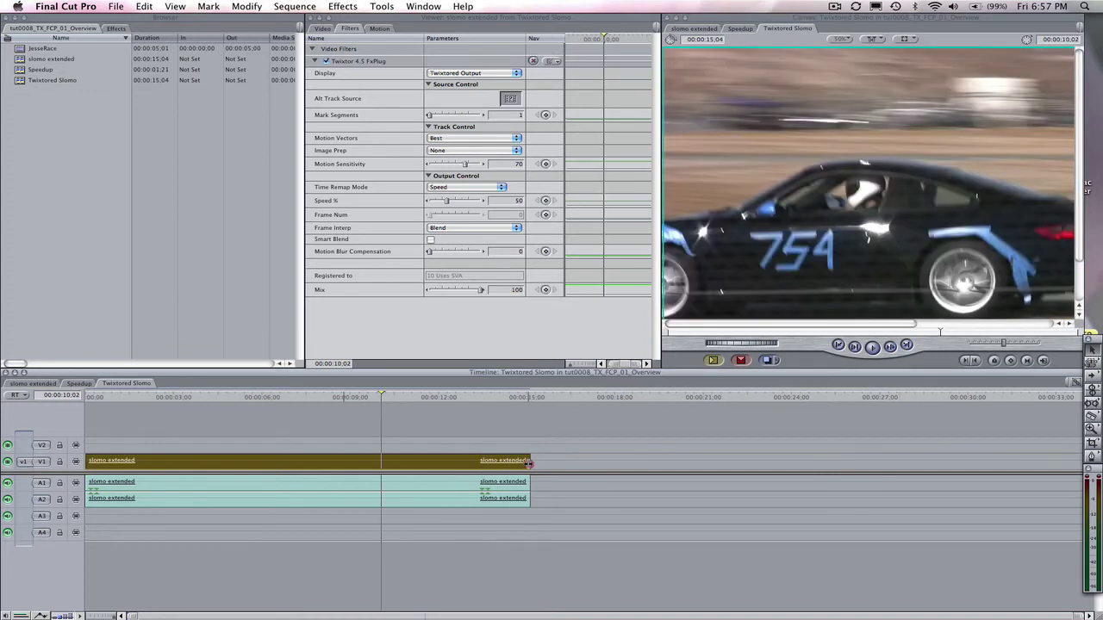
left_click_drag(529, 463, 382, 466)
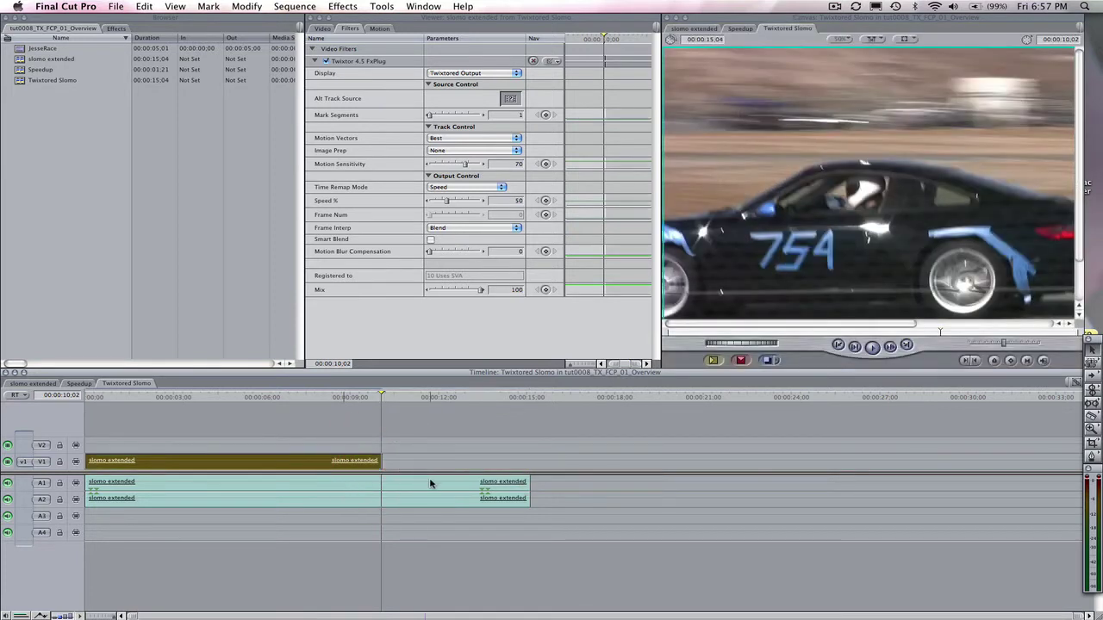
left_click(873, 347)
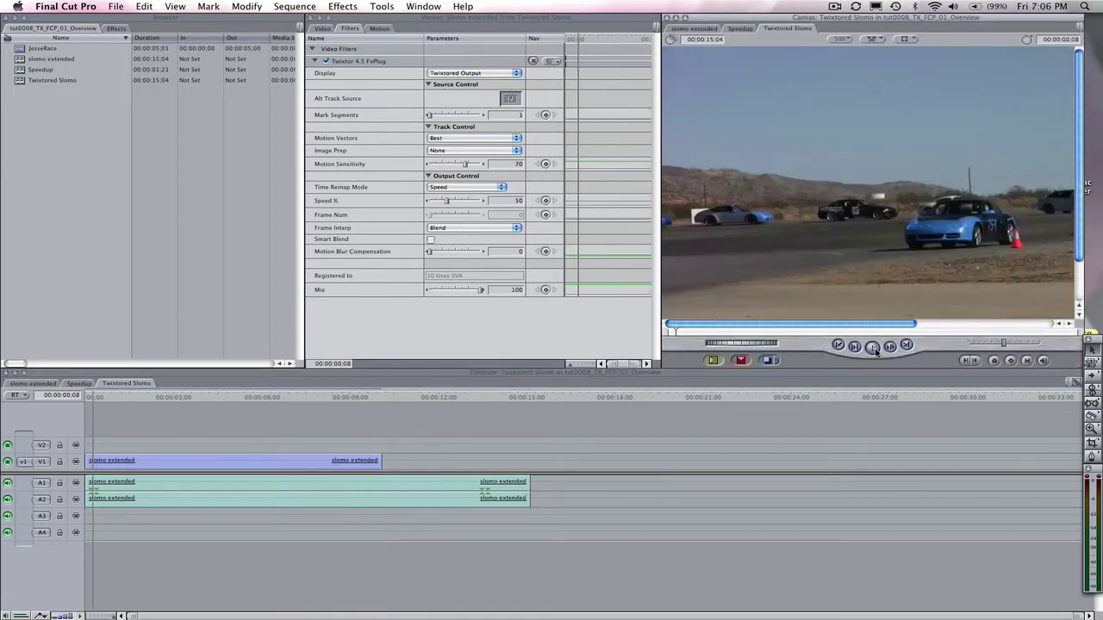